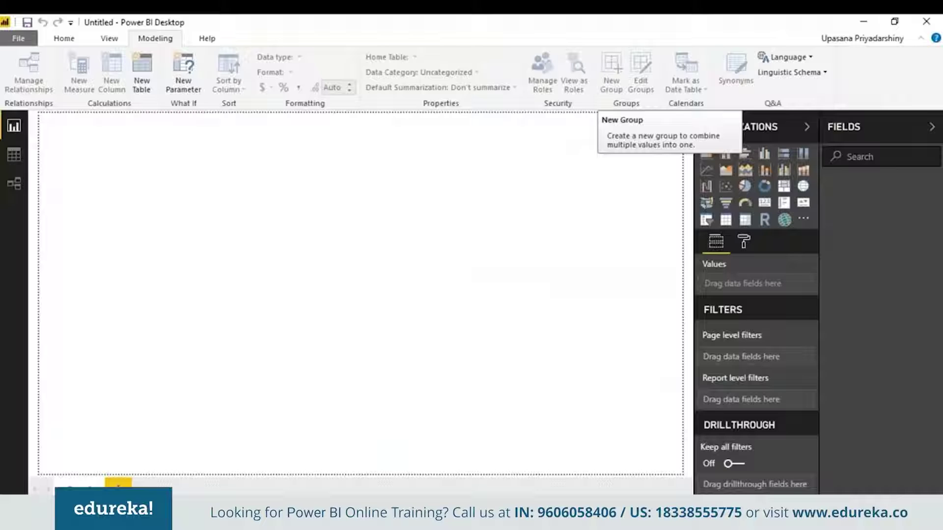
# - Load Sheet1 from the "actual vs target" Excel workbook and check its rows in the data view before returning to the report
pyautogui.click(764, 153)
pyautogui.press('Delete')
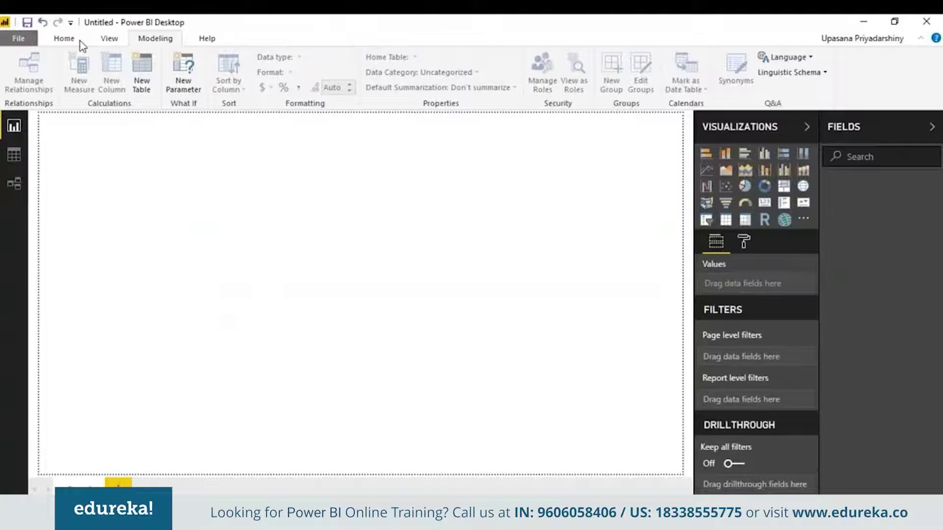
pyautogui.click(79, 41)
pyautogui.click(133, 86)
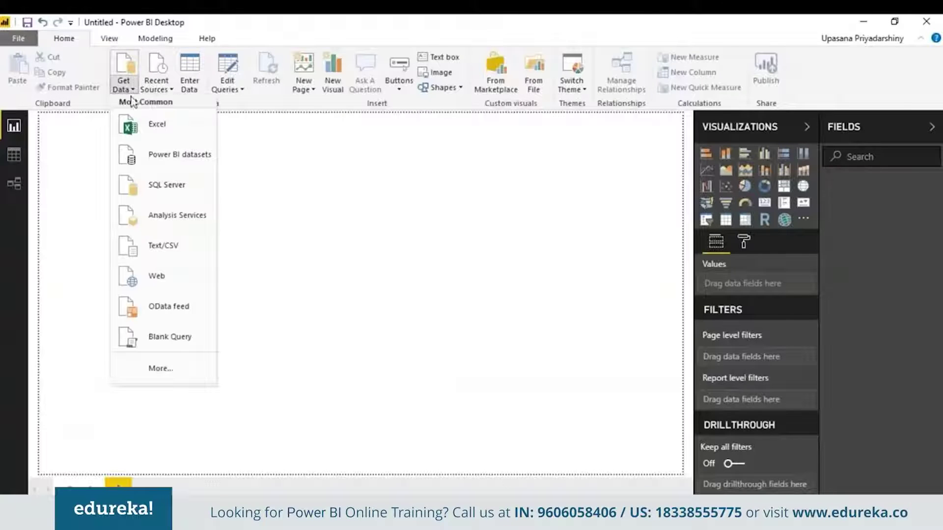
pyautogui.click(159, 140)
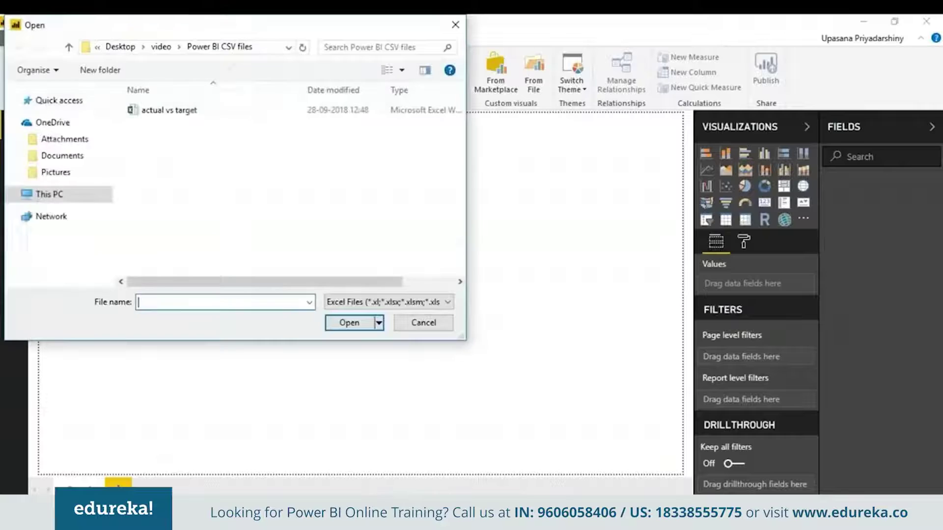
pyautogui.doubleClick(162, 111)
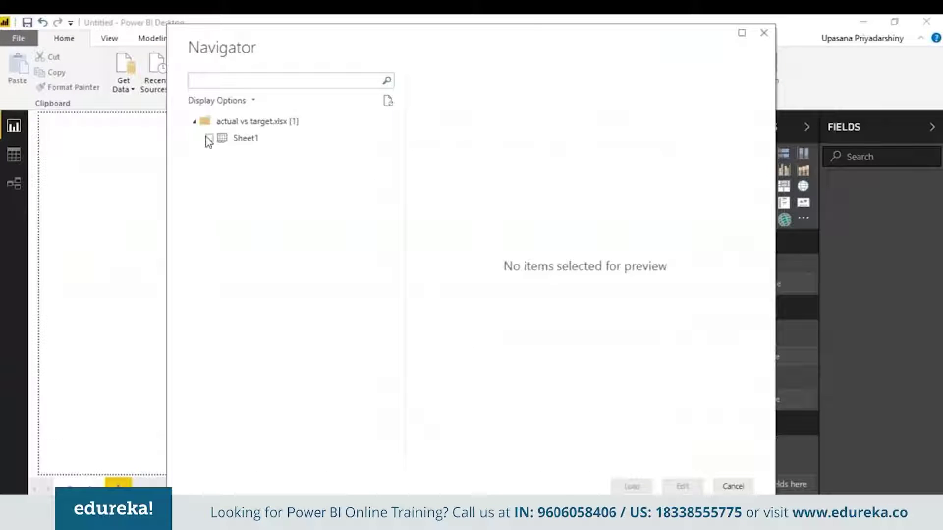
pyautogui.click(209, 138)
pyautogui.click(631, 486)
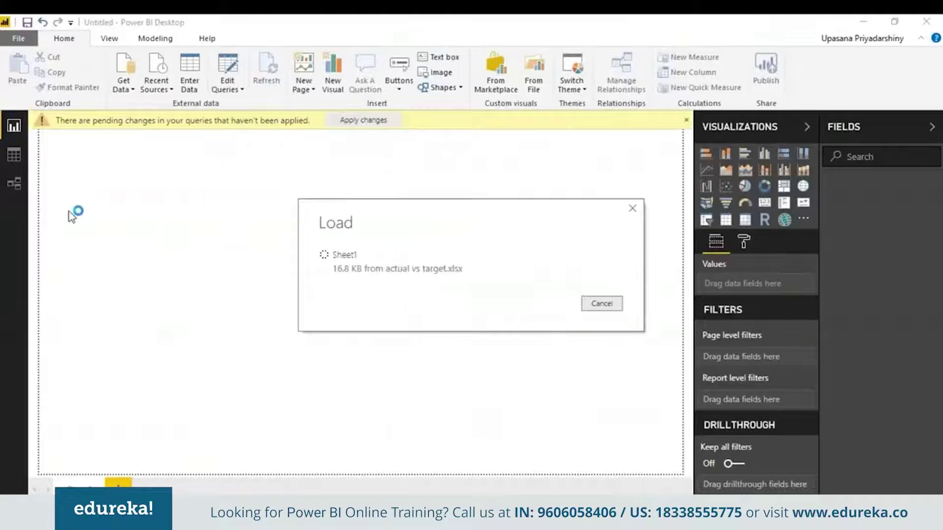
pyautogui.click(14, 155)
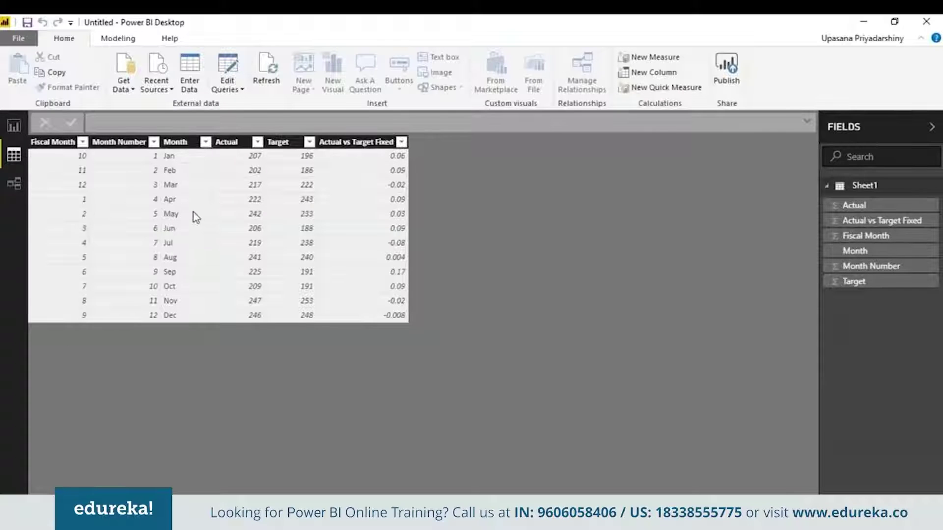
pyautogui.click(15, 126)
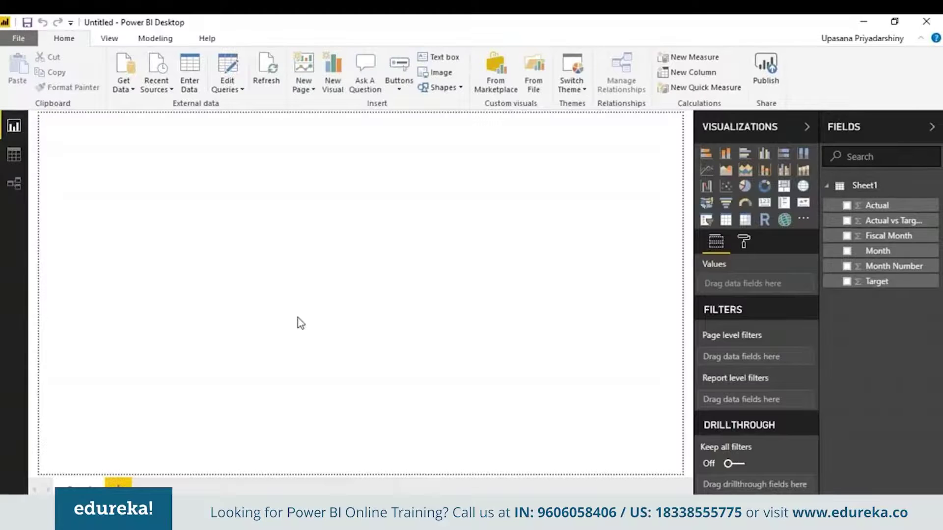
# - Create a clustered column chart on the report page with Month on the axis and Actual as the value
pyautogui.click(764, 153)
pyautogui.moveTo(185, 248); pyautogui.dragTo(681, 473)
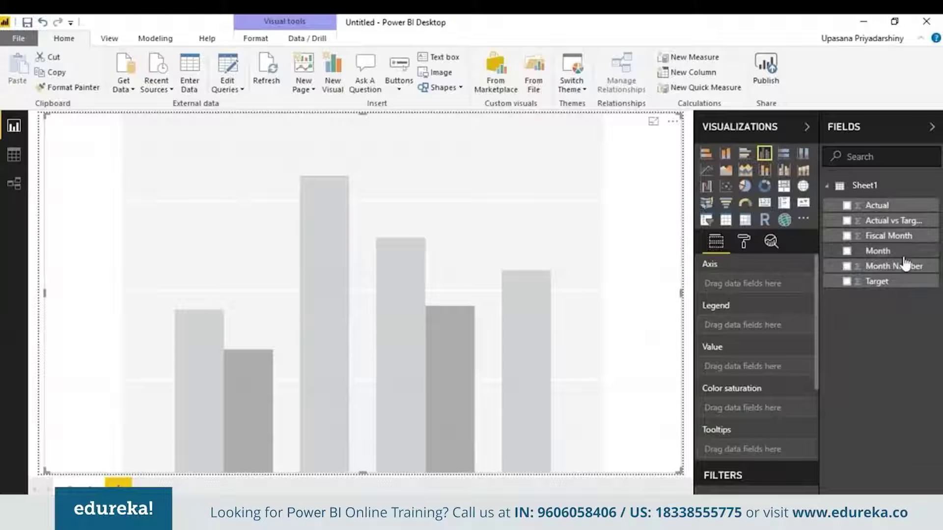
pyautogui.click(847, 251)
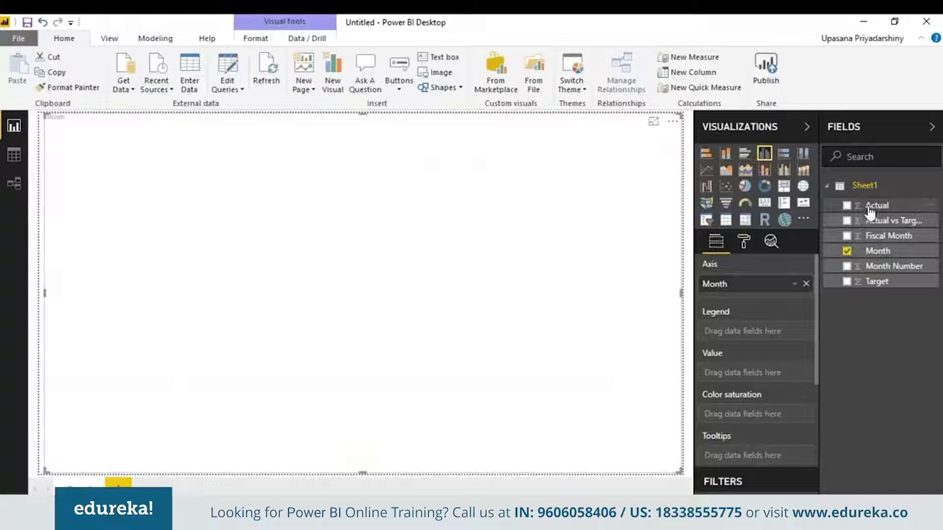
pyautogui.moveTo(869, 211); pyautogui.dragTo(428, 268)
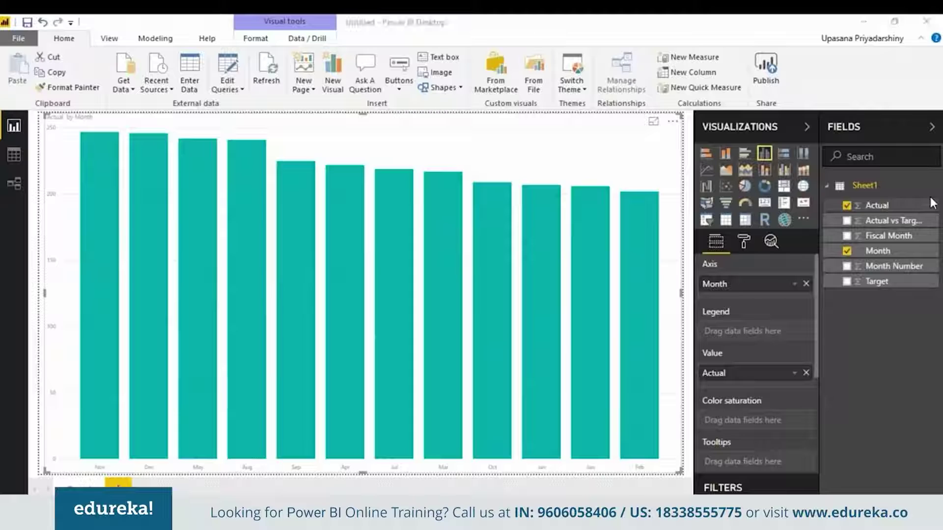
# - Convert the column chart to a KPI visual with Target as the target goal and narrow it to about half the page width
pyautogui.click(804, 204)
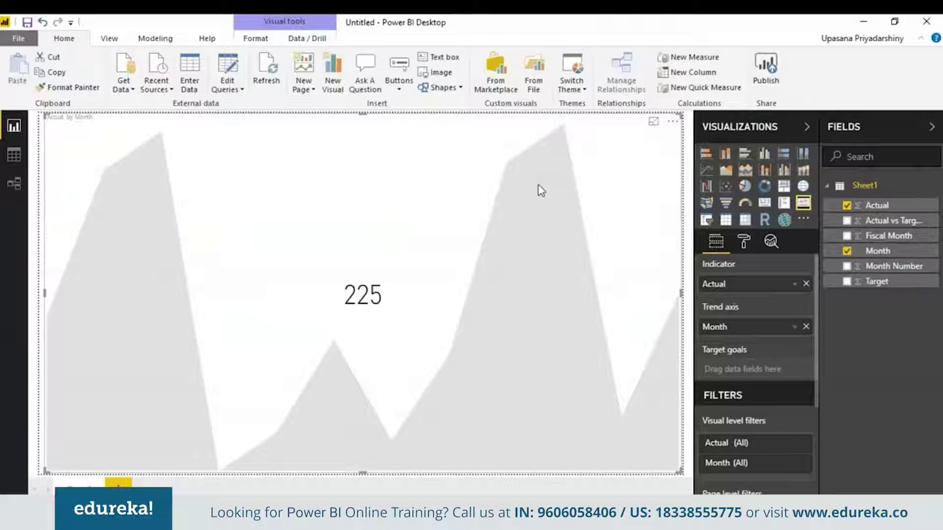
pyautogui.moveTo(870, 285); pyautogui.dragTo(790, 357)
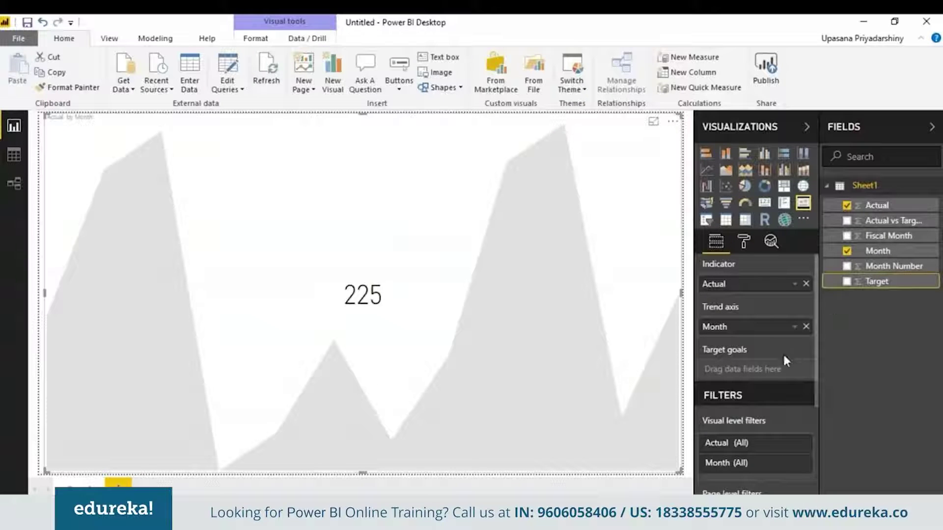
pyautogui.moveTo(906, 281); pyautogui.dragTo(767, 369)
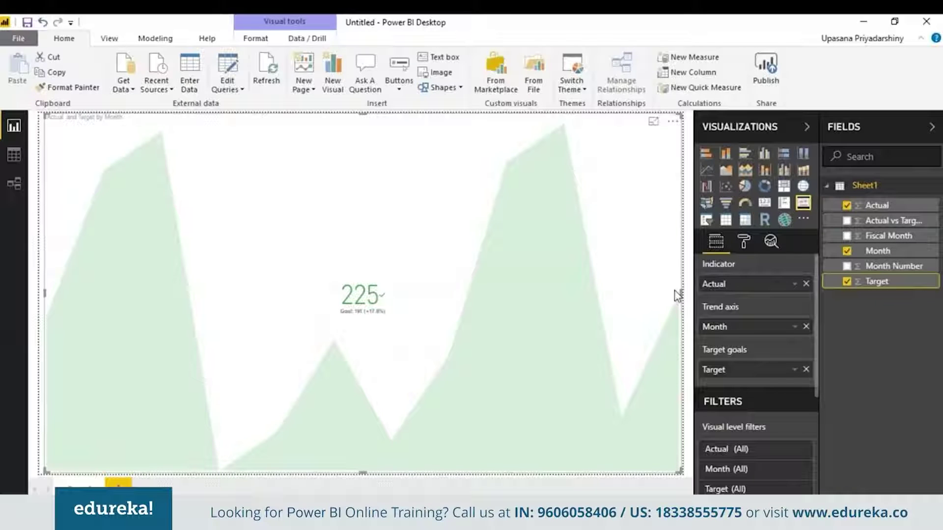
pyautogui.moveTo(683, 295); pyautogui.dragTo(358, 295)
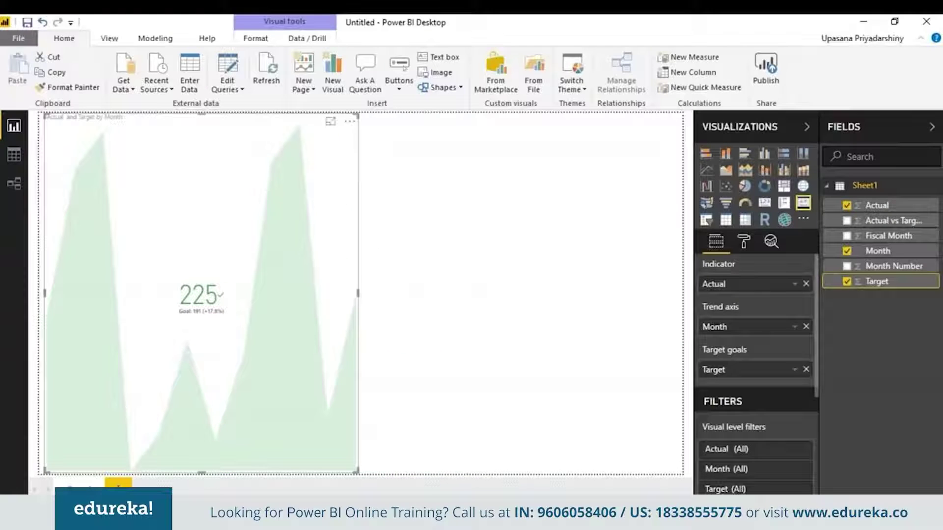
pyautogui.click(388, 286)
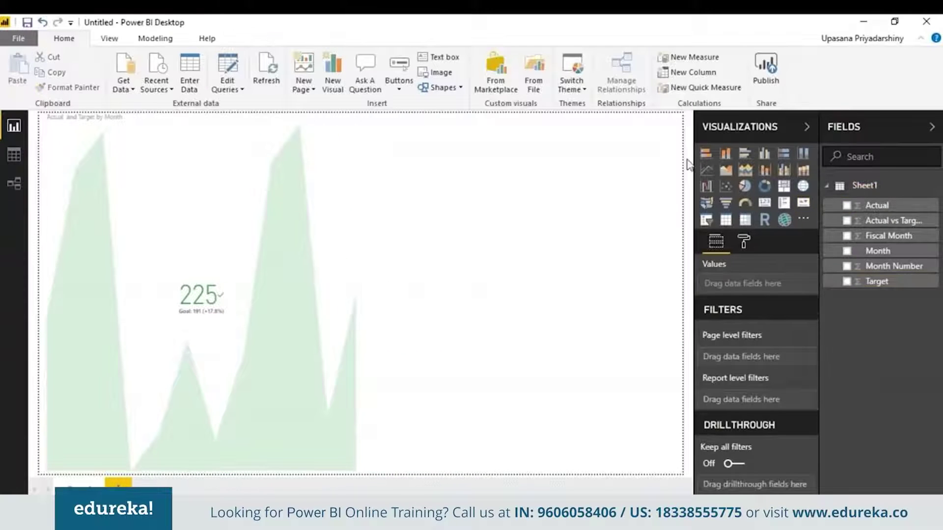
# - Add a table visual beside the KPI containing the Month, Actual and Target fields
pyautogui.click(725, 221)
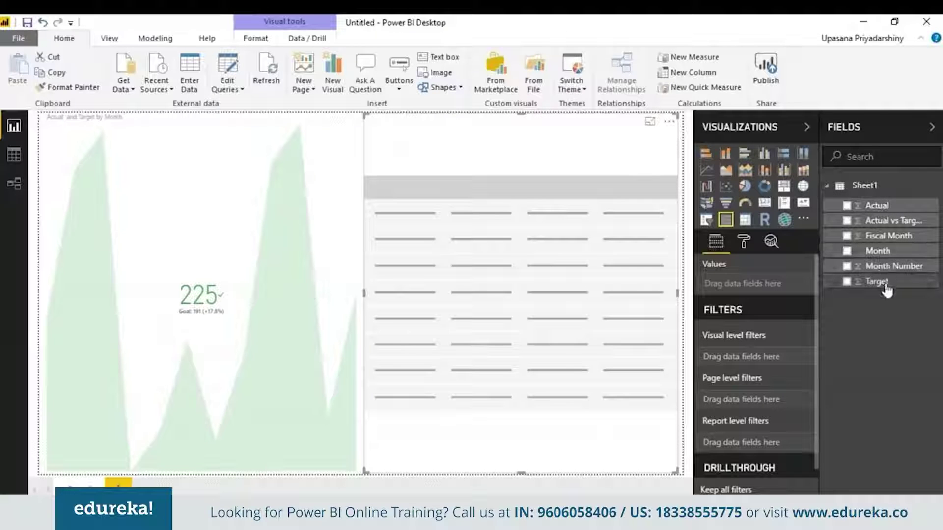
pyautogui.moveTo(881, 251); pyautogui.dragTo(537, 256)
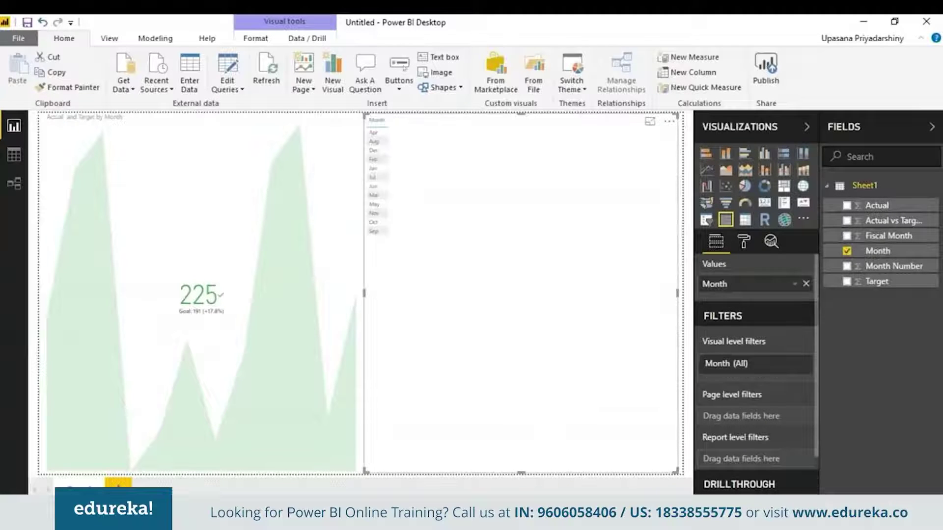
pyautogui.moveTo(877, 205); pyautogui.dragTo(504, 176)
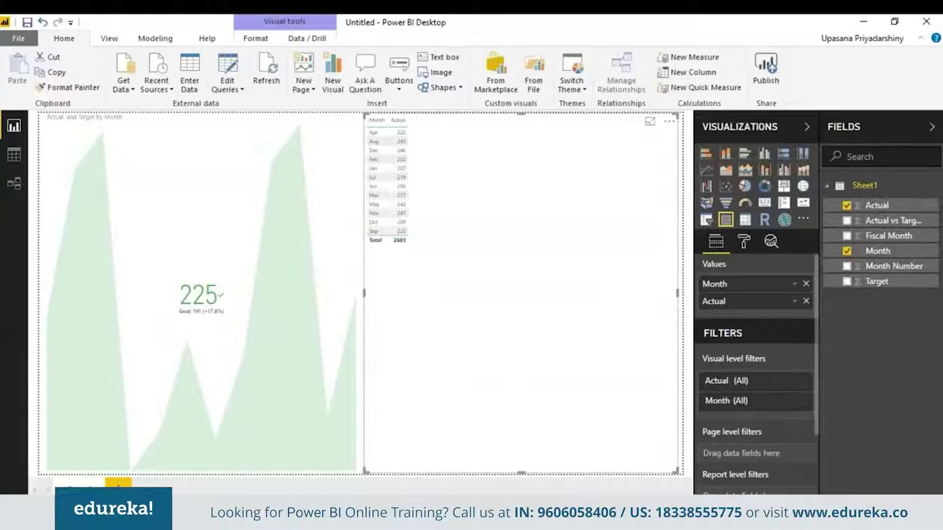
pyautogui.moveTo(877, 281); pyautogui.dragTo(550, 238)
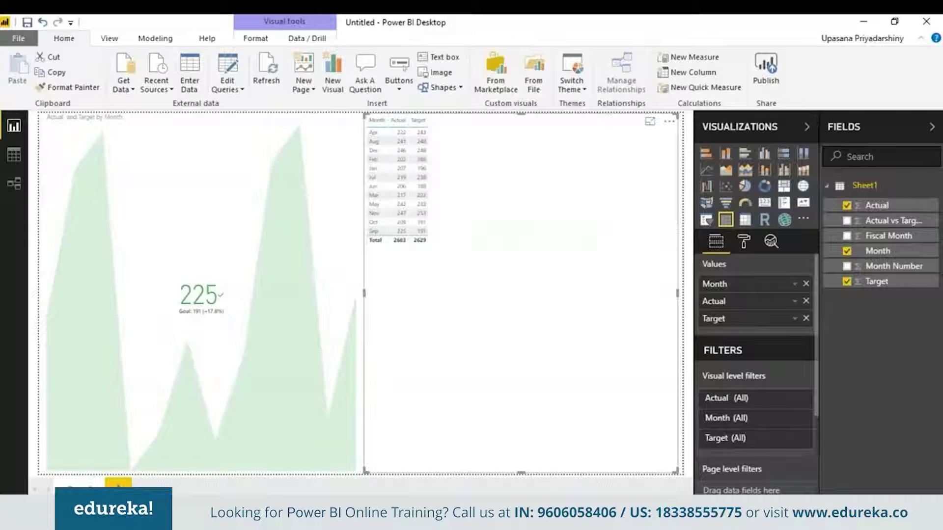
# - Set the table's grid text size to 20
pyautogui.click(746, 240)
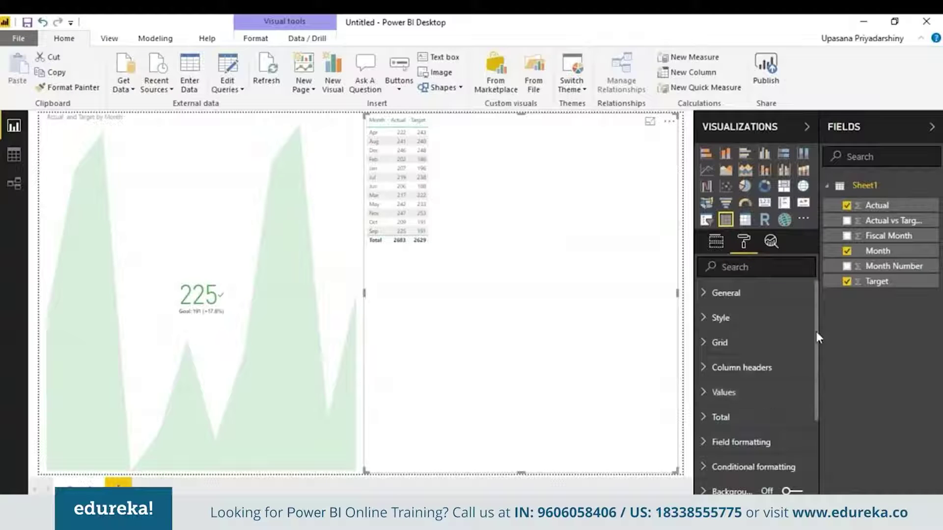
pyautogui.click(773, 322)
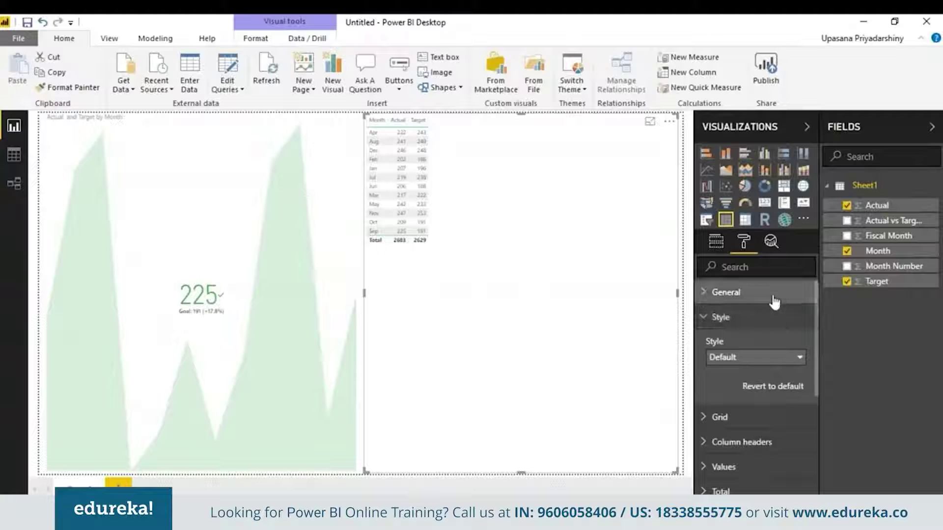
pyautogui.click(774, 299)
pyautogui.moveTo(817, 339); pyautogui.dragTo(729, 337)
pyautogui.click(744, 346)
pyautogui.click(744, 346)
pyautogui.click(744, 346)
pyautogui.click(744, 346)
pyautogui.click(744, 345)
pyautogui.click(744, 345)
pyautogui.click(744, 346)
pyautogui.click(744, 346)
pyautogui.click(744, 346)
pyautogui.click(744, 345)
pyautogui.click(744, 346)
pyautogui.click(745, 346)
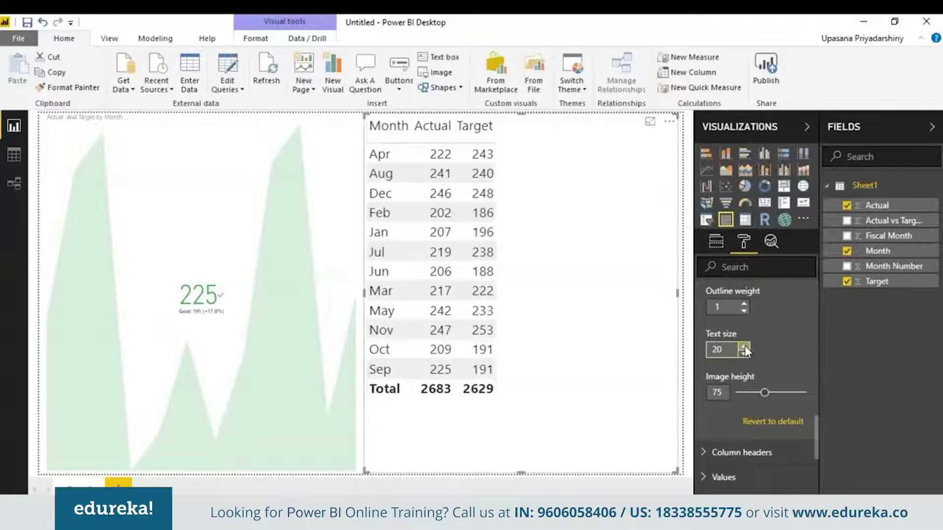
# - Shrink the table visual's width and height to fit closely around its three columns and Total row
pyautogui.moveTo(678, 291); pyautogui.dragTo(511, 276)
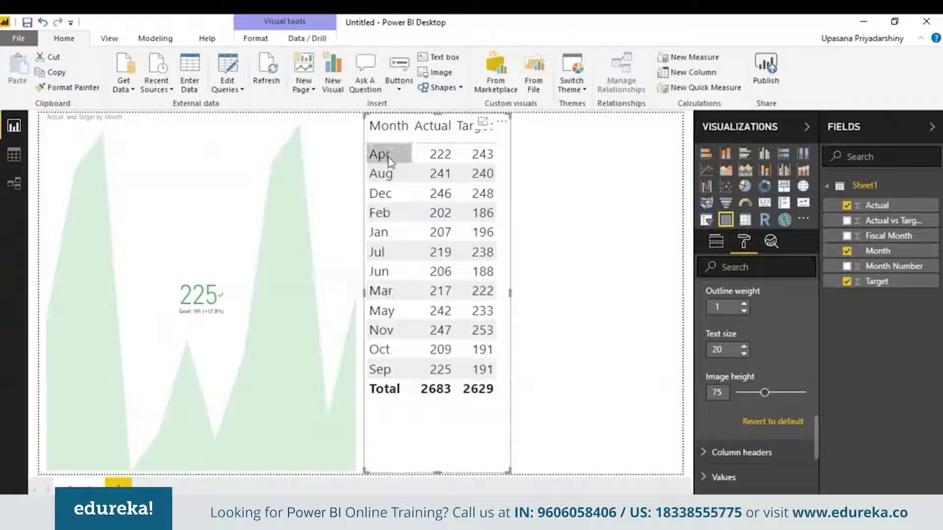
pyautogui.moveTo(438, 473); pyautogui.dragTo(436, 406)
pyautogui.click(546, 349)
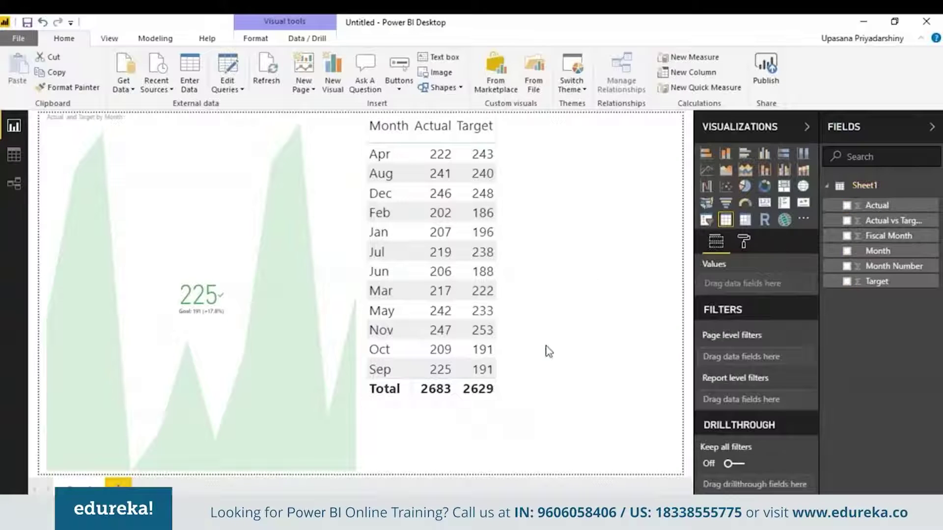
# - Sort the Month field by the Month Number column
pyautogui.click(869, 253)
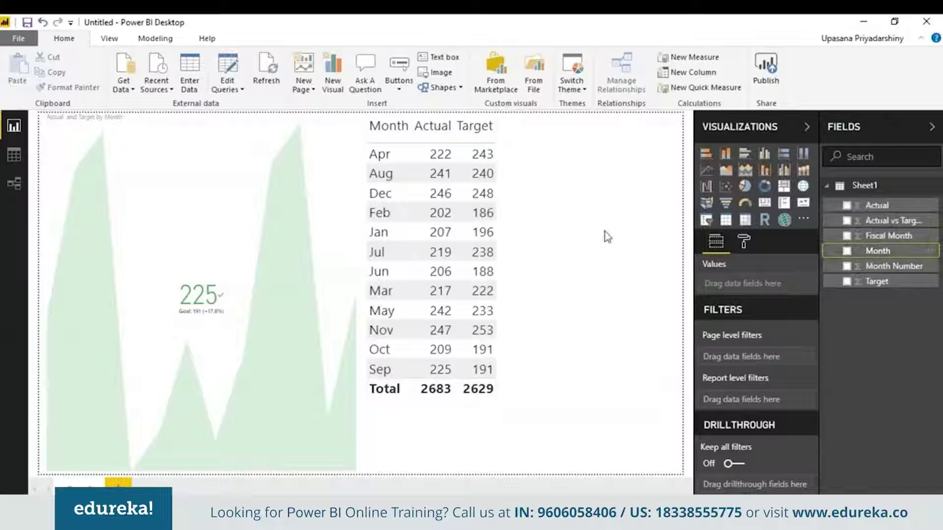
pyautogui.click(166, 36)
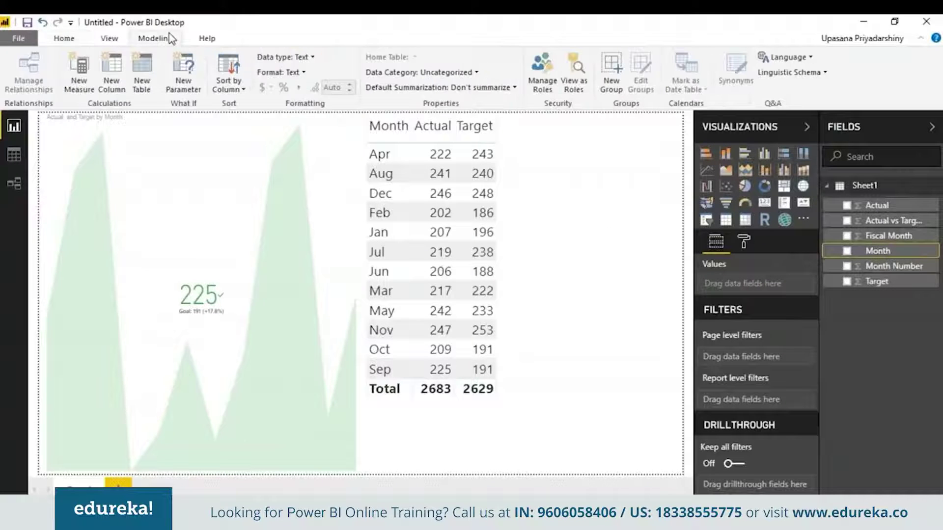
pyautogui.click(238, 89)
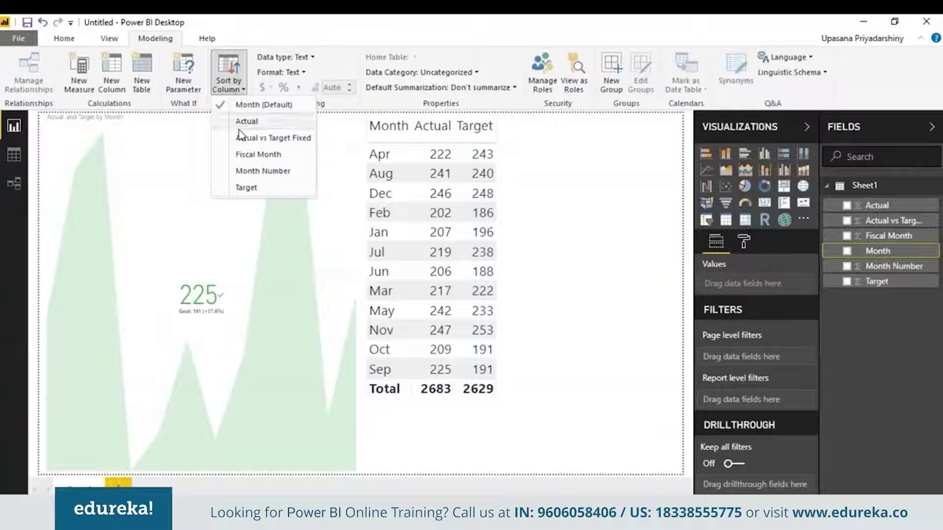
pyautogui.click(244, 172)
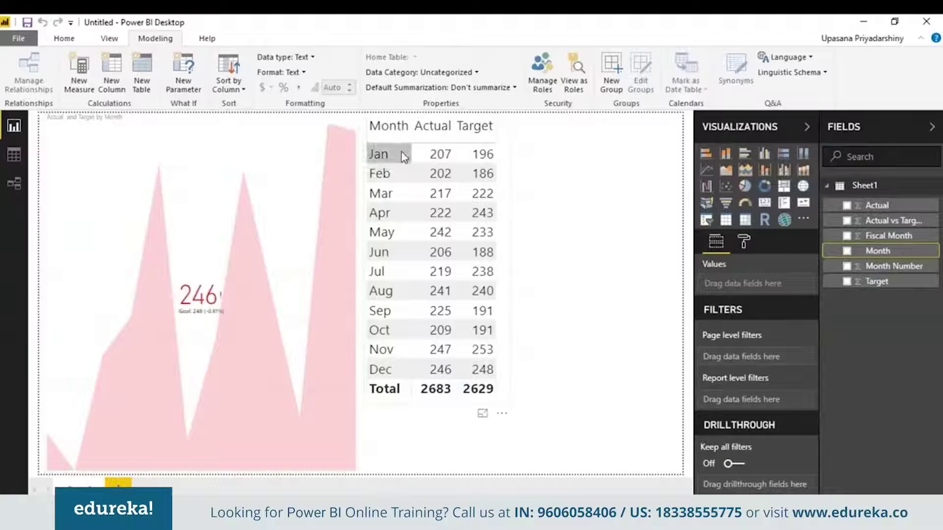
# - Examine the KPI visual's formatting options for the indicator, trend axis, goals and color coding
pyautogui.click(350, 157)
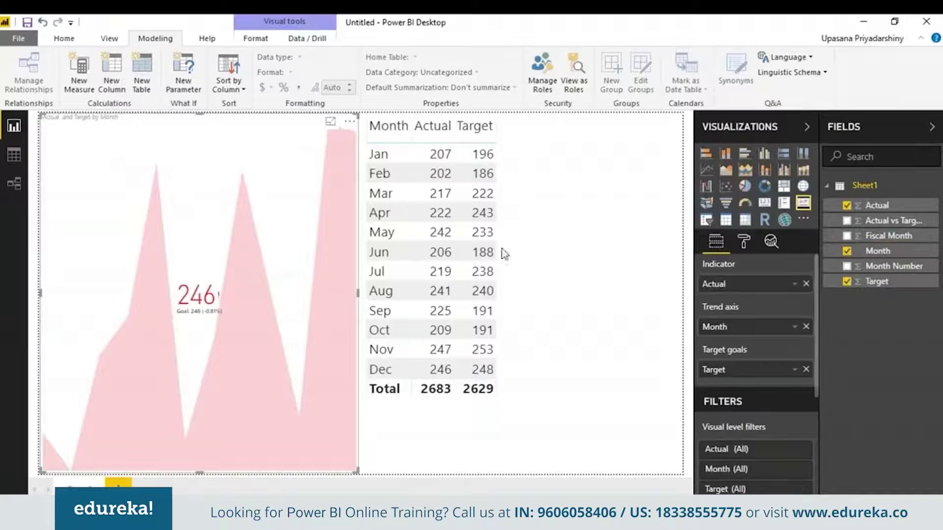
pyautogui.click(743, 241)
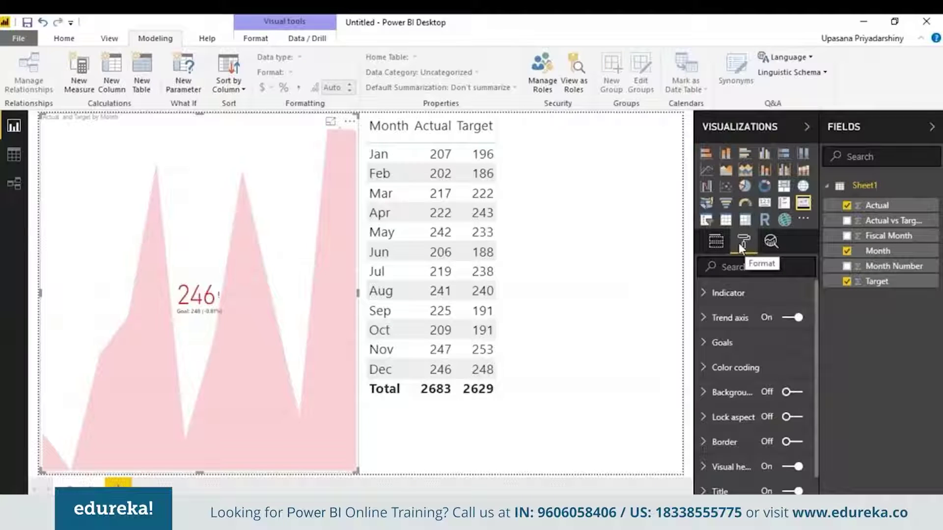
pyautogui.click(746, 291)
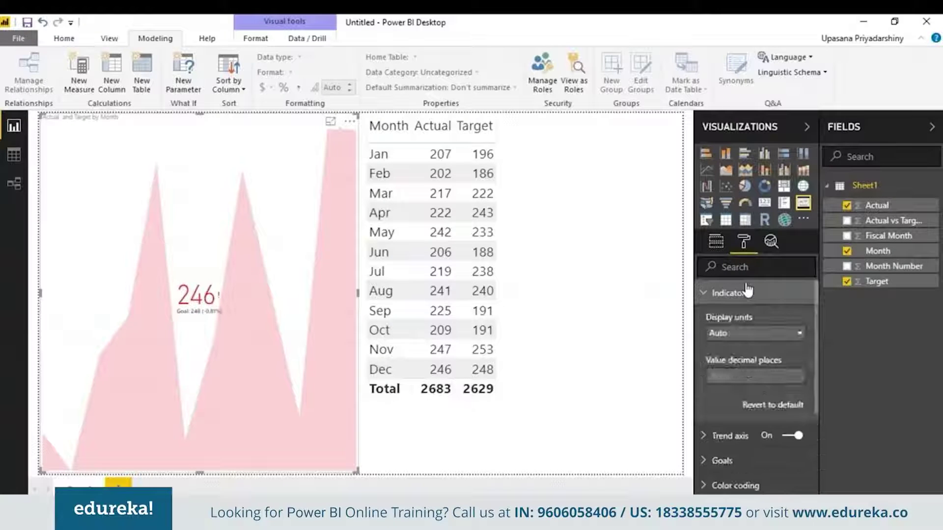
pyautogui.click(706, 295)
pyautogui.click(709, 319)
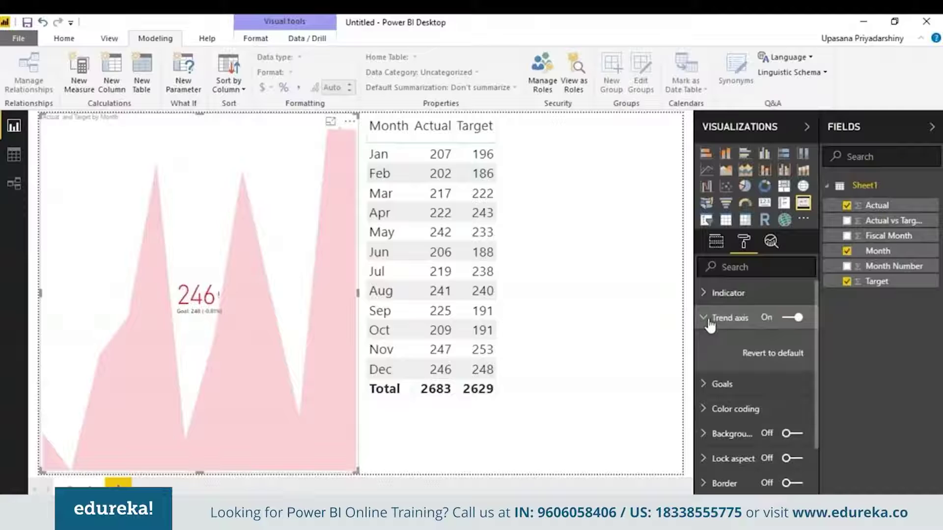
pyautogui.click(709, 319)
pyautogui.click(713, 344)
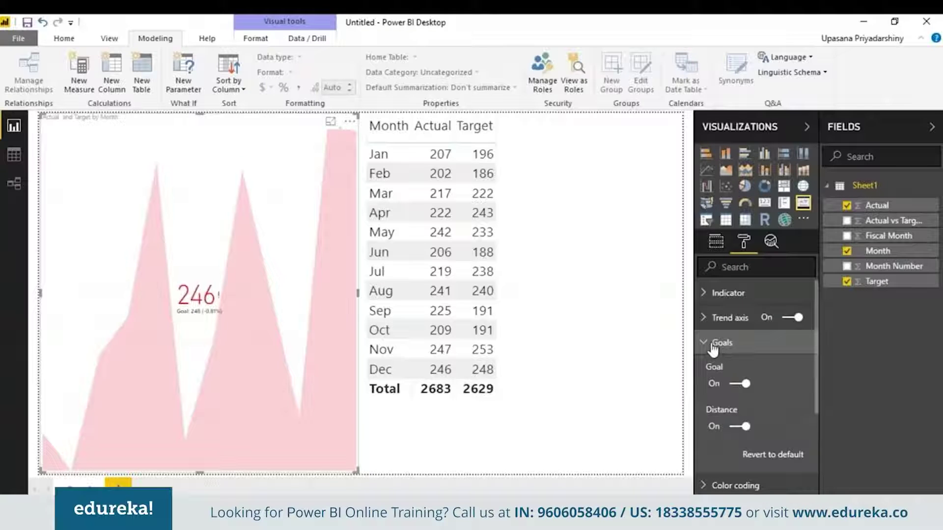
pyautogui.click(714, 347)
pyautogui.click(713, 369)
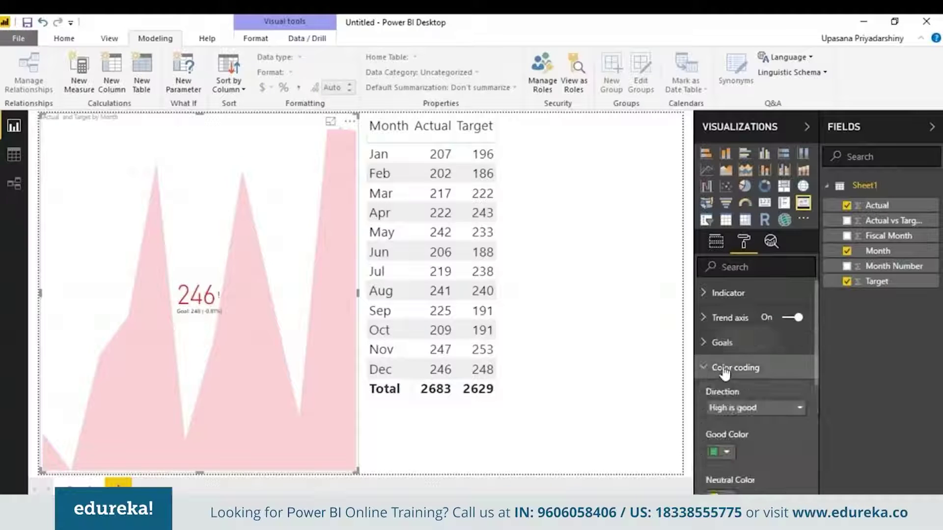
pyautogui.scroll(-3, 741, 334)
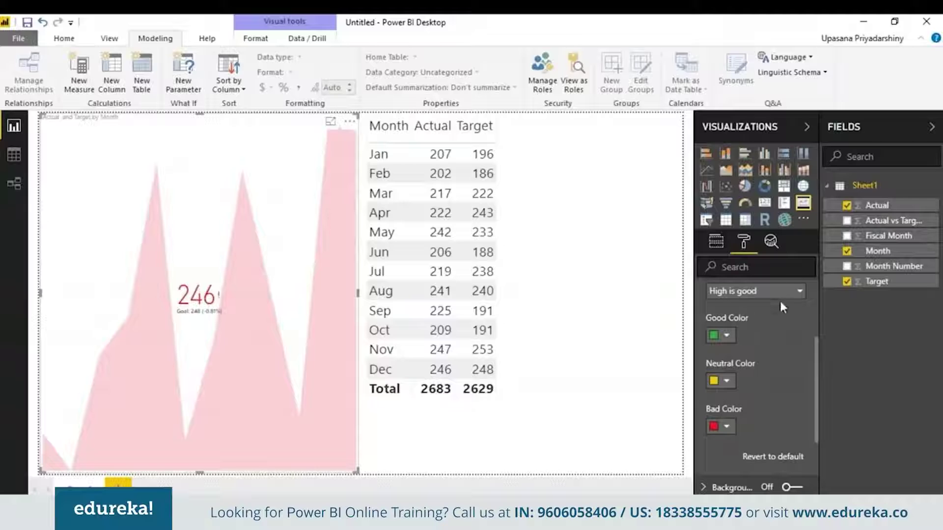
# - Review the KPI's color coding direction choices and its good, neutral and bad colors, keeping High is good
pyautogui.click(799, 293)
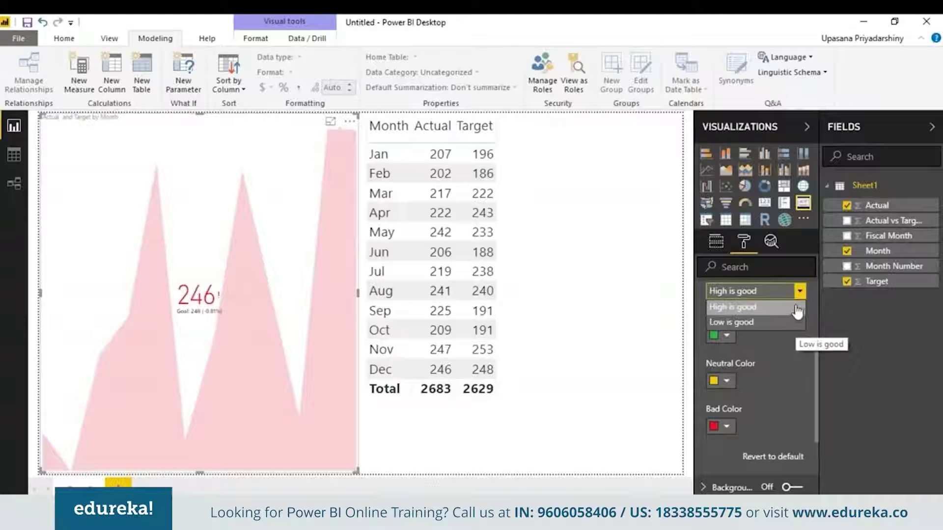
pyautogui.click(793, 307)
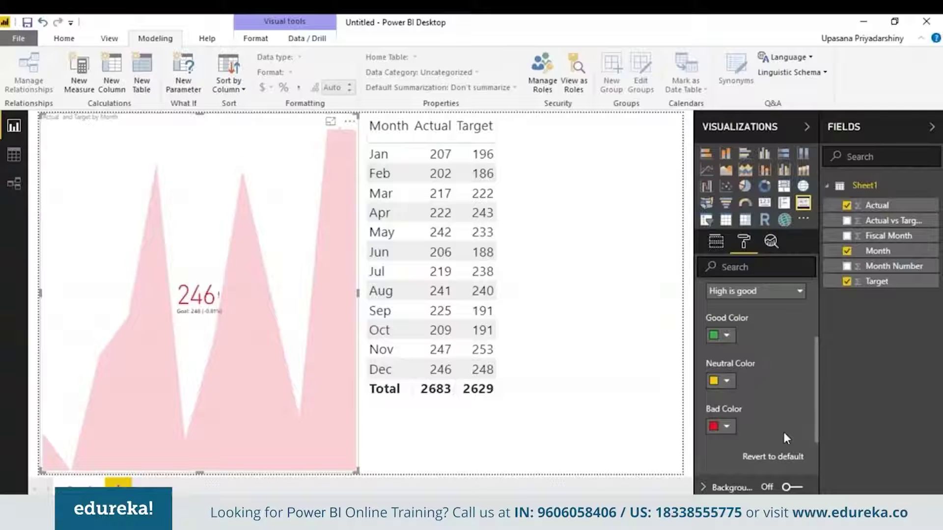
pyautogui.click(780, 292)
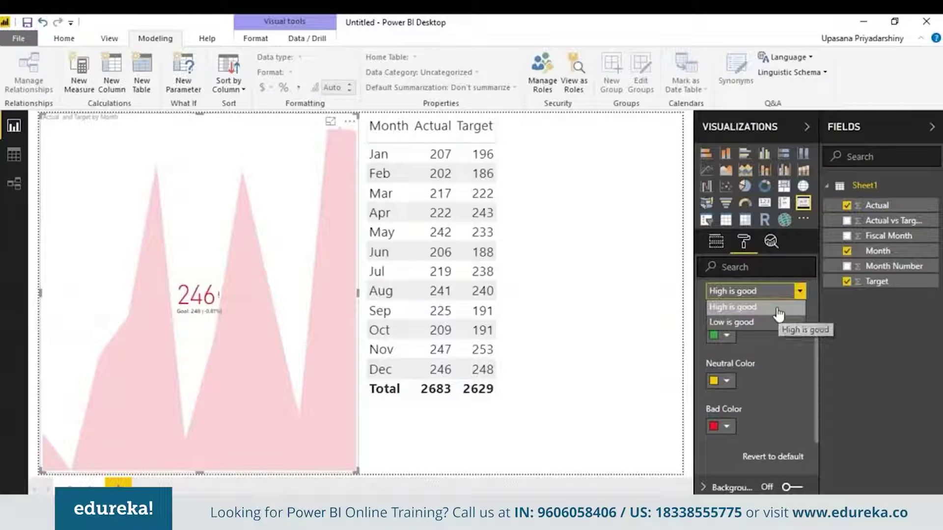
pyautogui.click(778, 308)
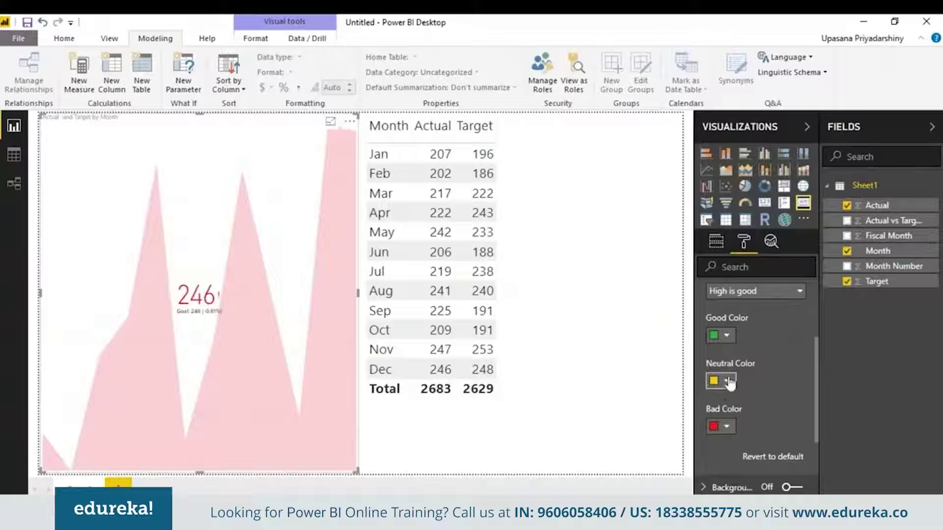
pyautogui.click(719, 240)
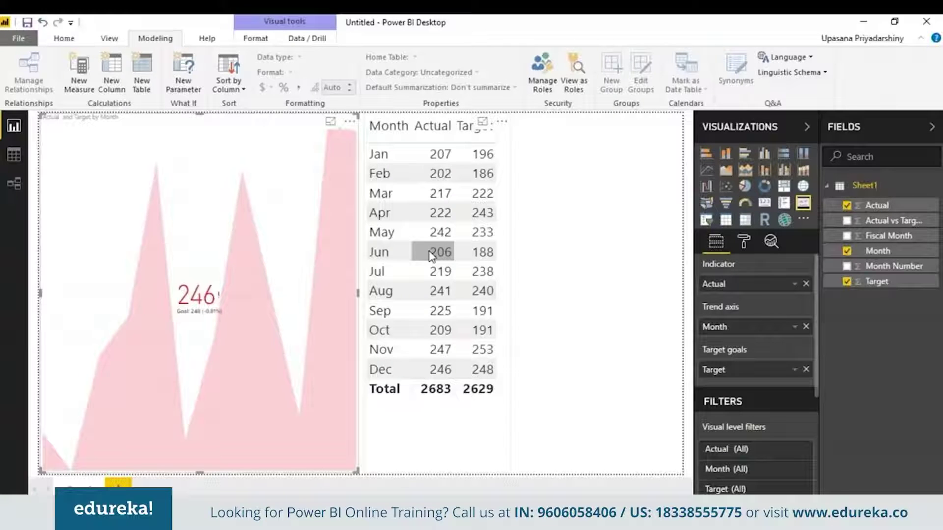
# - Remove the table of Month, Actual and Target from the report page
pyautogui.click(507, 130)
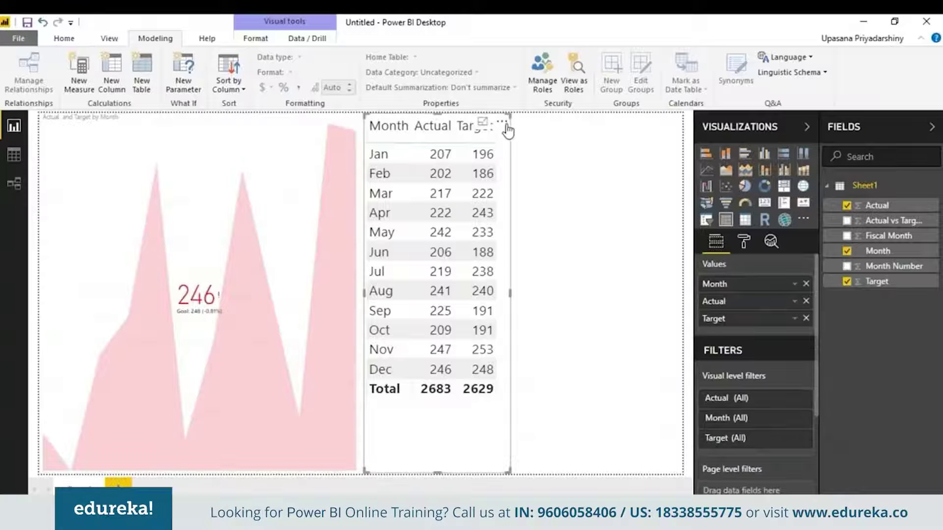
pyautogui.click(504, 124)
pyautogui.click(549, 170)
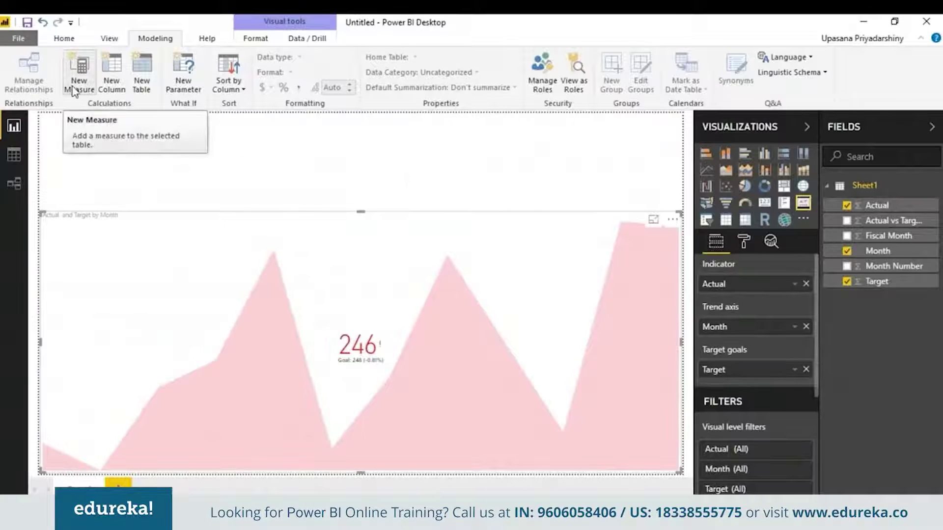
# - Create the measure Progress = "Progress this year=" & SUM(Sheet1[Actual ])
pyautogui.click(74, 89)
pyautogui.write('P')
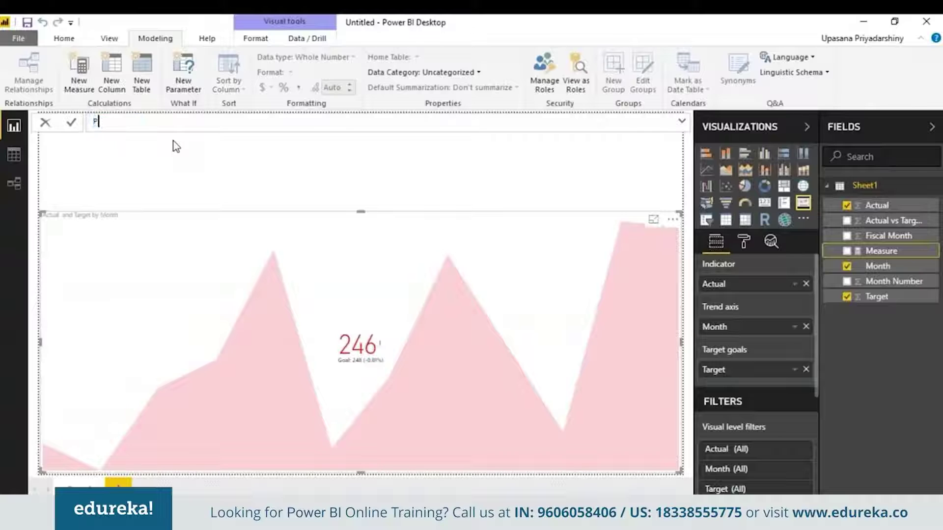
pyautogui.write('rogress = "Progress this year=" & SUM')
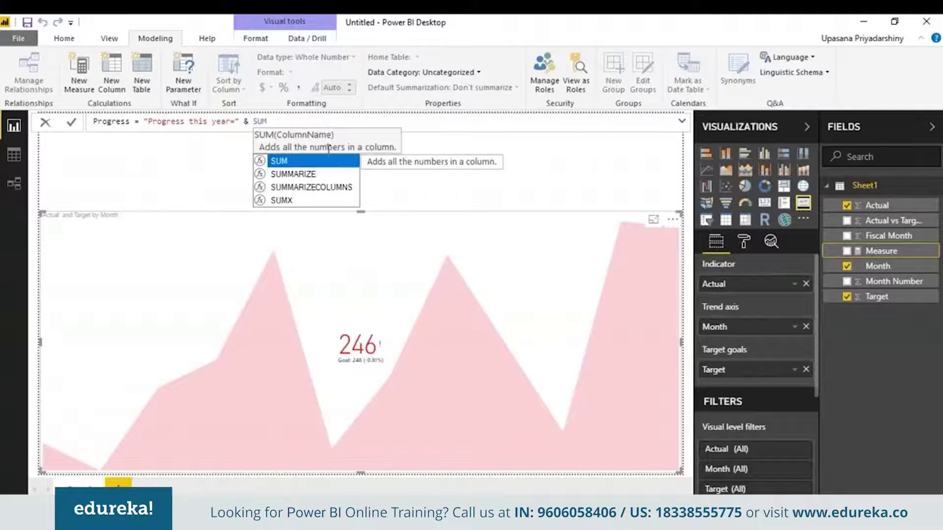
pyautogui.write('(')
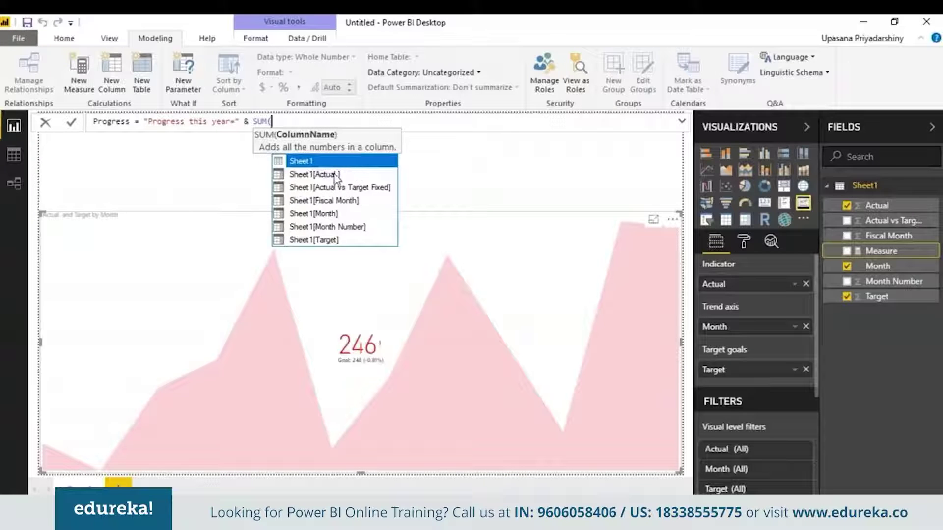
pyautogui.doubleClick(335, 175)
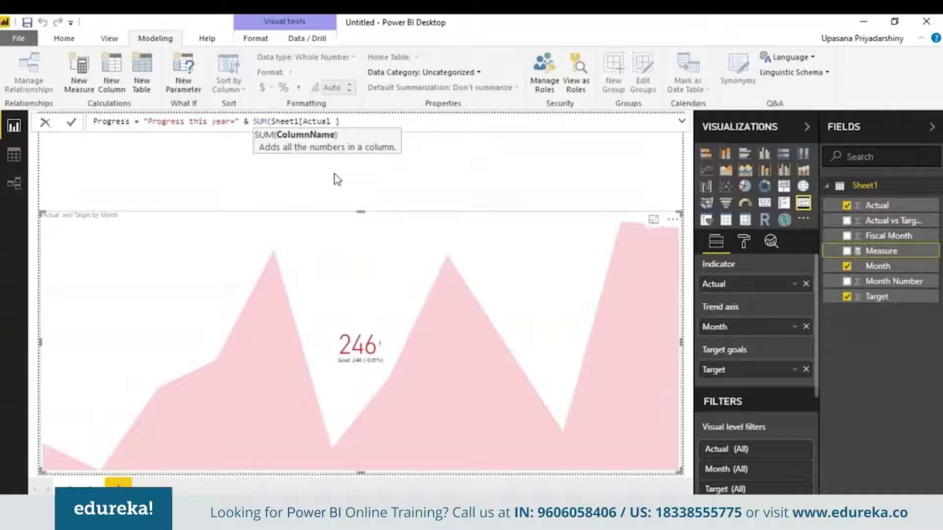
pyautogui.write(')')
pyautogui.press('Return')
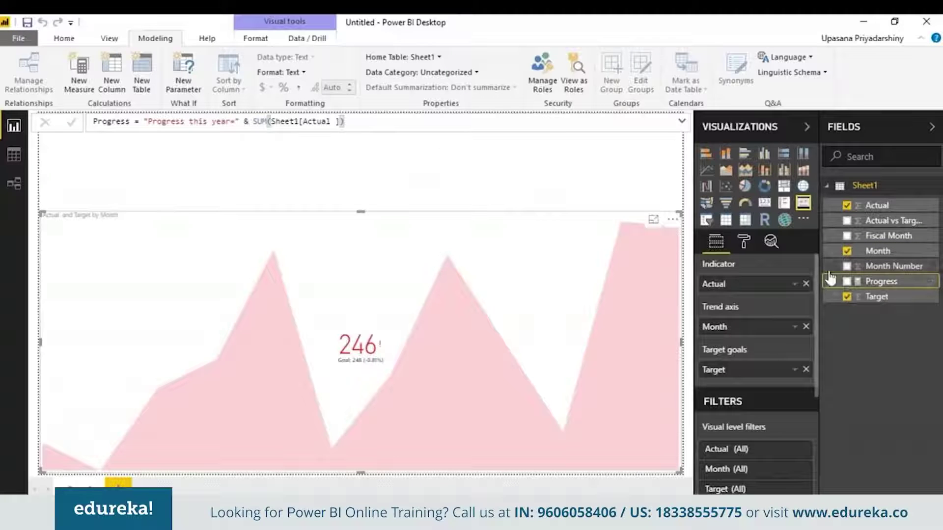
pyautogui.click(874, 331)
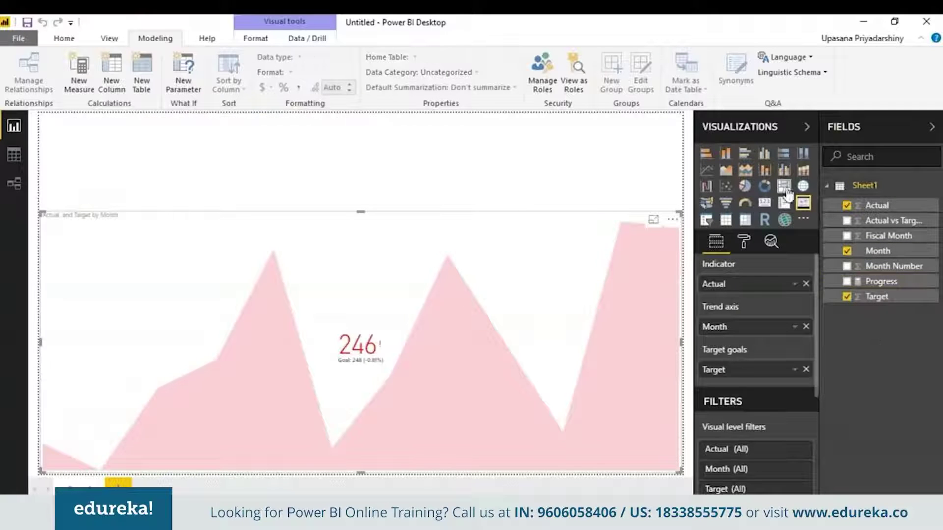
# - Add a card with the Progress measure above the KPI visual and shrink its height and width to fit the text
pyautogui.click(764, 204)
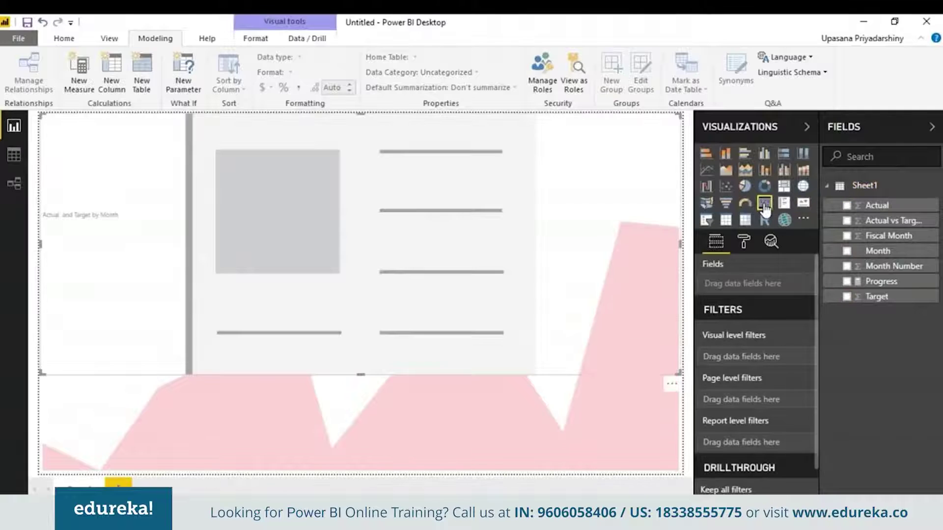
pyautogui.moveTo(881, 281); pyautogui.dragTo(717, 284)
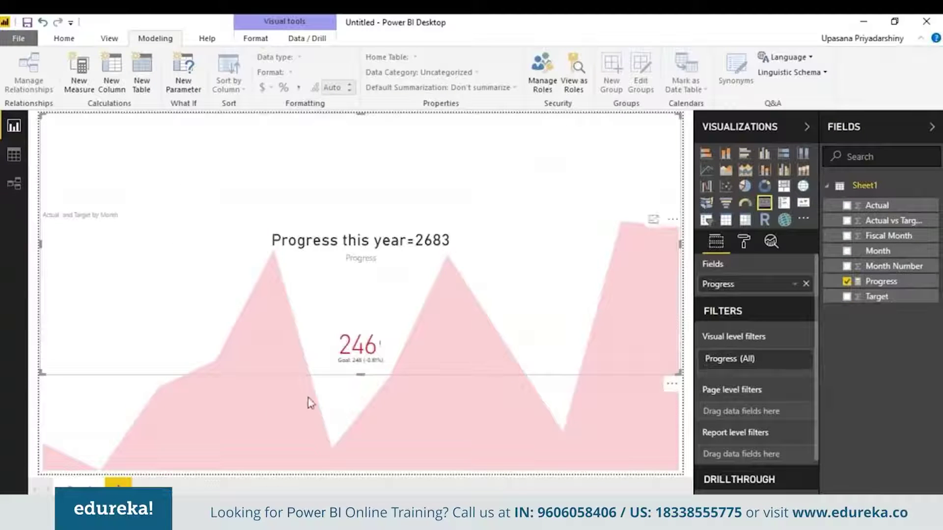
pyautogui.moveTo(365, 375); pyautogui.dragTo(378, 200)
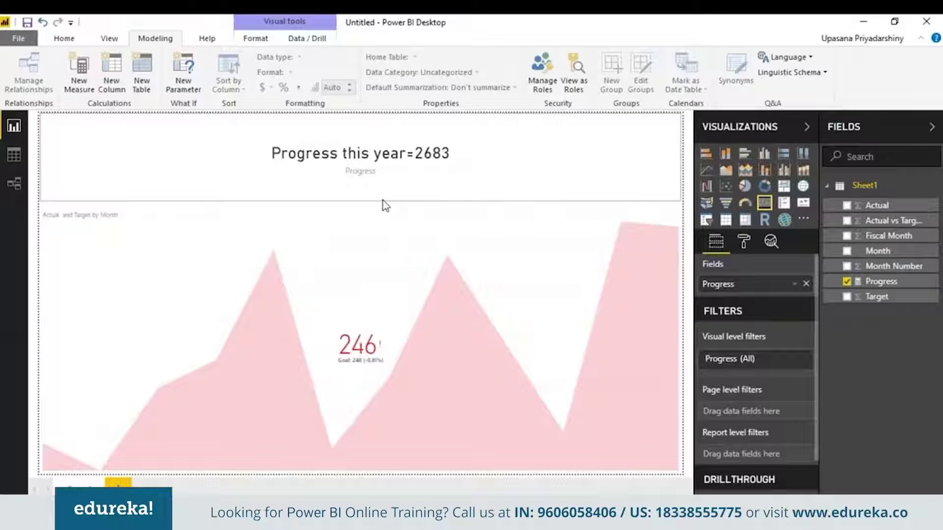
pyautogui.moveTo(681, 157); pyautogui.dragTo(241, 167)
pyautogui.click(242, 168)
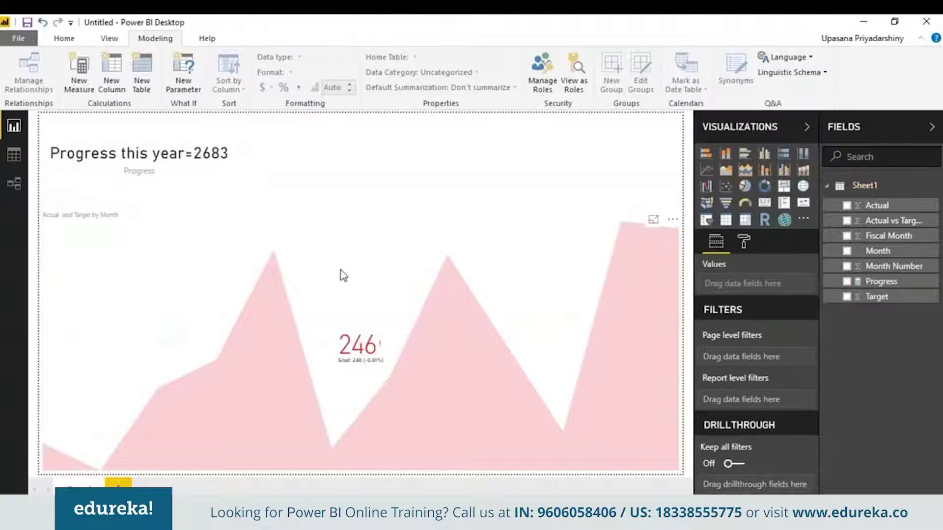
# - Narrow the KPI visual to about two fifths of the page width, keeping it below the Progress card
pyautogui.click(343, 276)
pyautogui.moveTo(681, 342); pyautogui.dragTo(299, 339)
pyautogui.click(440, 305)
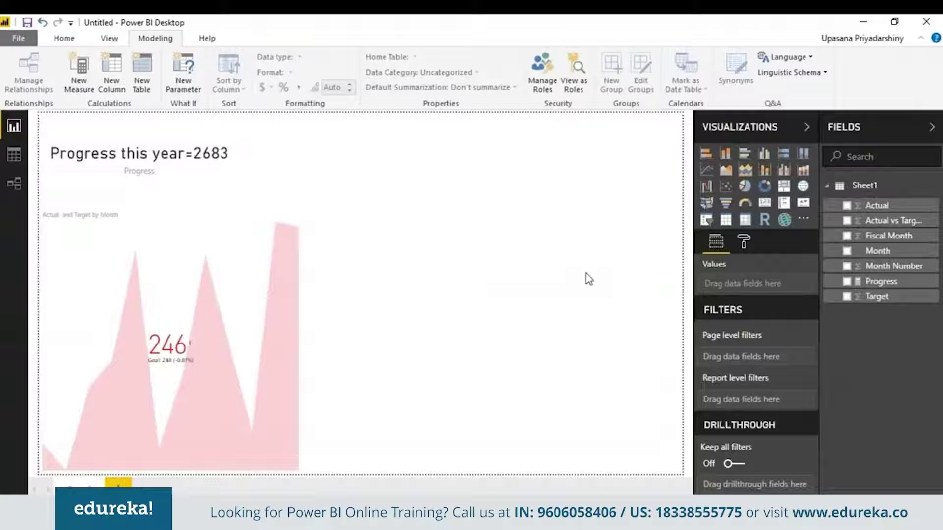
# - Search the visuals marketplace for "power kpi" and import the Power KPI custom visual into the report
pyautogui.click(64, 40)
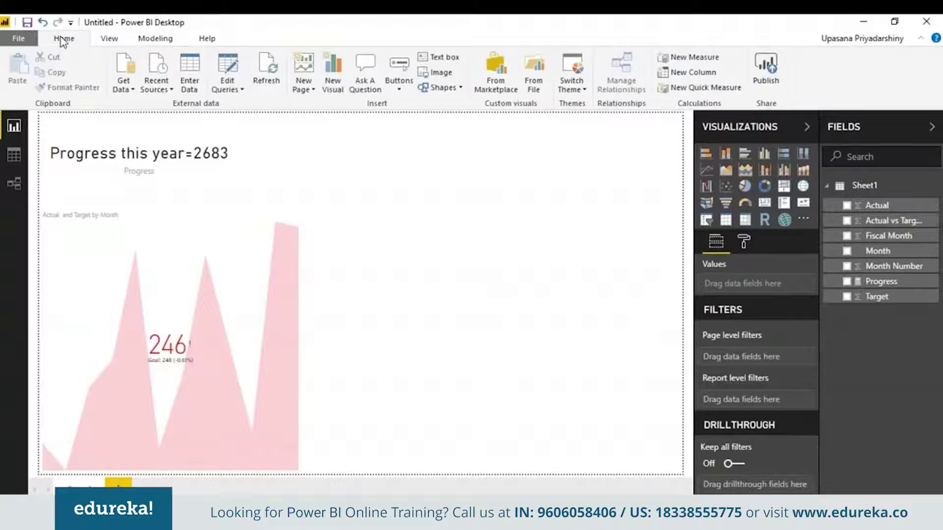
pyautogui.click(497, 88)
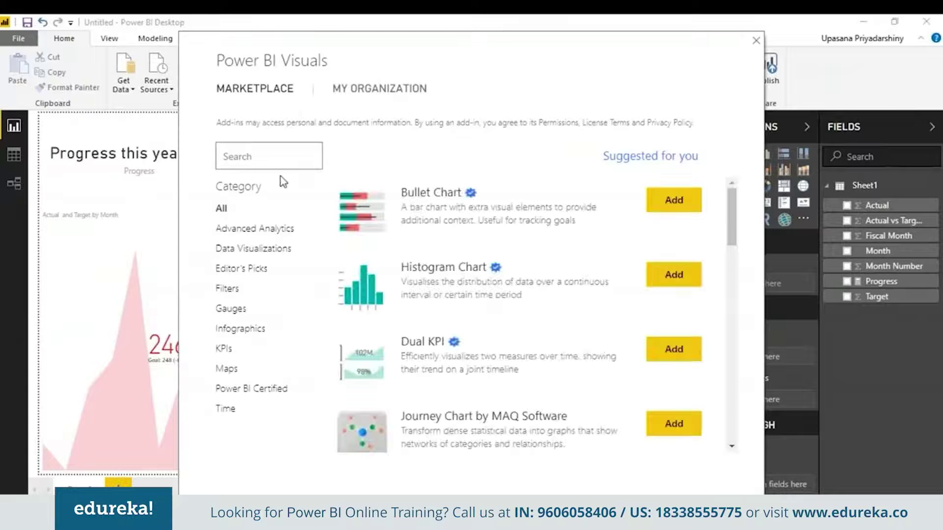
pyautogui.click(280, 162)
pyautogui.write('power kpi')
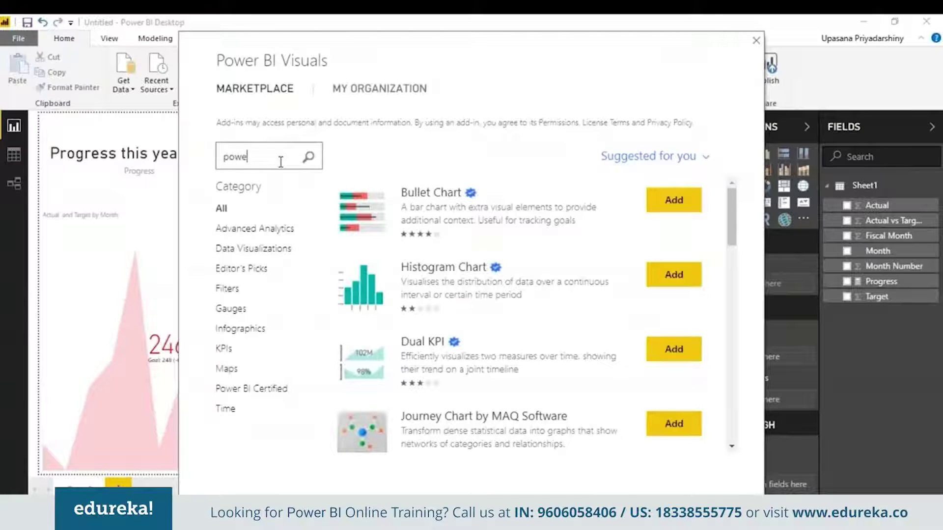
pyautogui.press('Return')
pyautogui.click(665, 204)
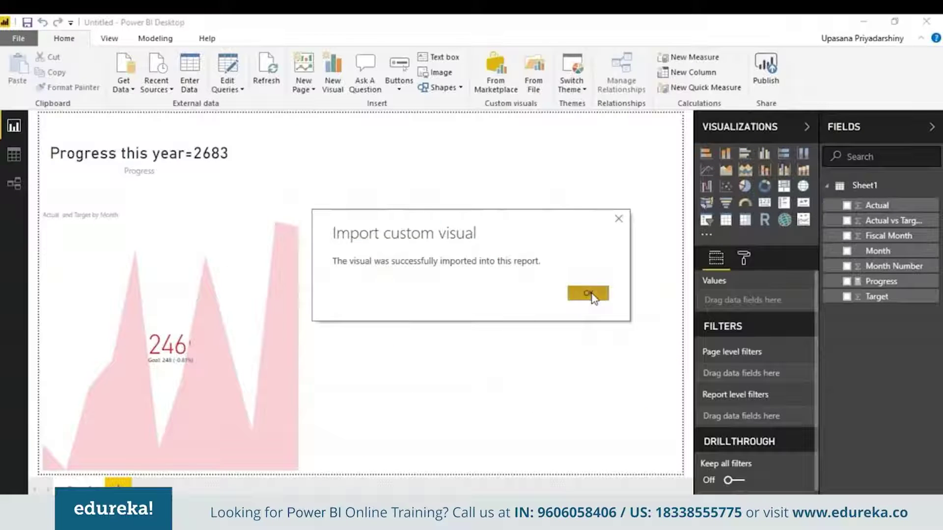
pyautogui.click(591, 294)
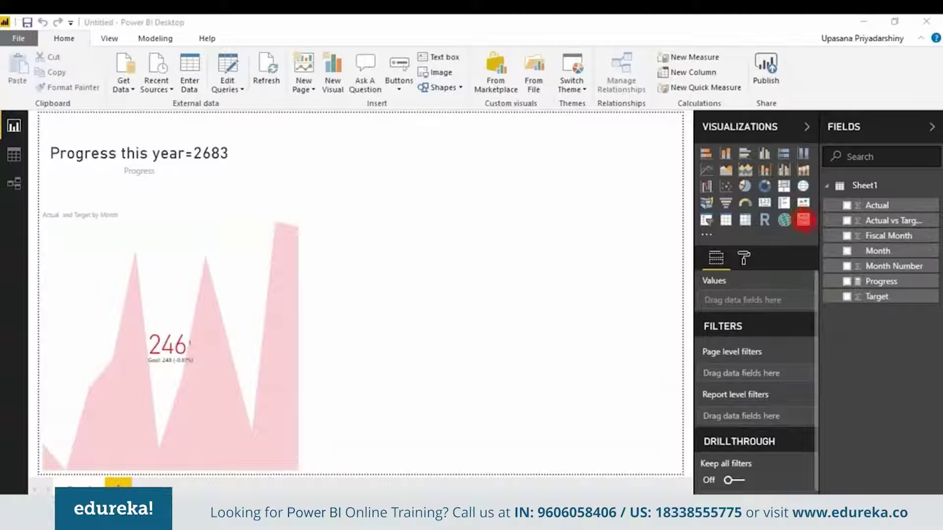
# - Add a Power KPI visual in the page's upper-right area and enlarge it to fill the space beside the card
pyautogui.click(804, 220)
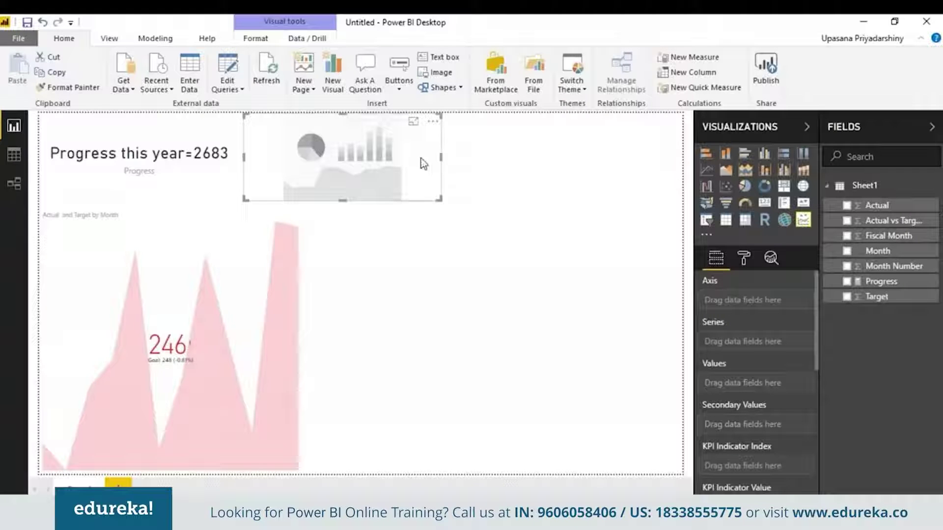
pyautogui.moveTo(435, 156); pyautogui.dragTo(664, 158)
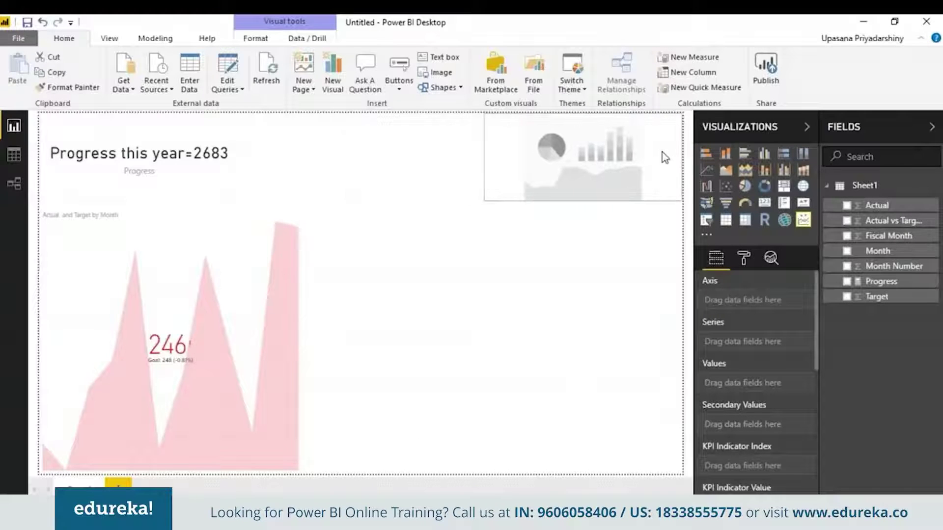
pyautogui.click(497, 205)
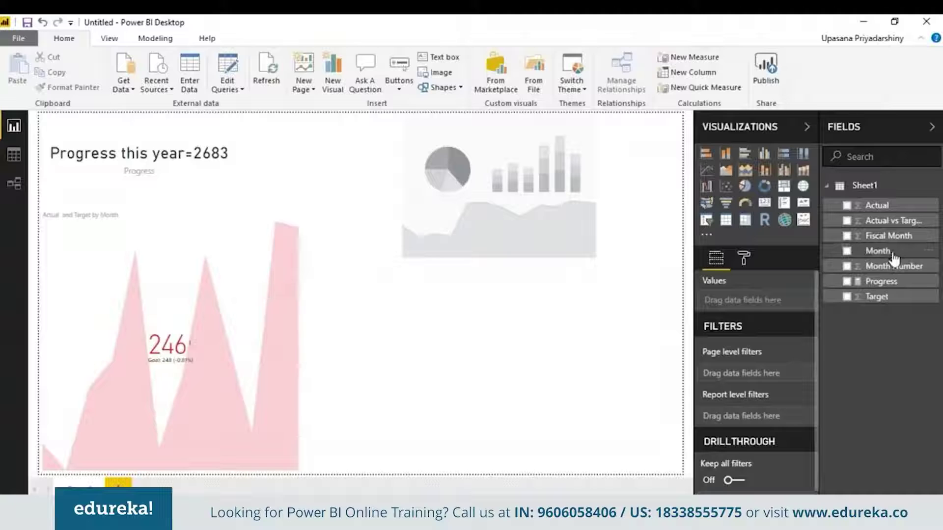
# - Assign Month to the Power KPI visual's axis, and Actual and Target to its values
pyautogui.moveTo(892, 256); pyautogui.dragTo(768, 308)
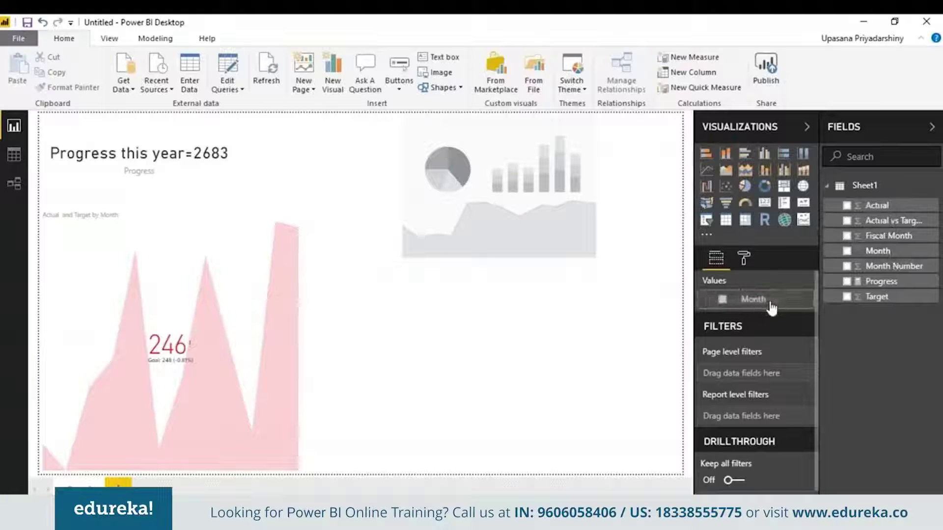
pyautogui.hotkey('ctrl', 'z')
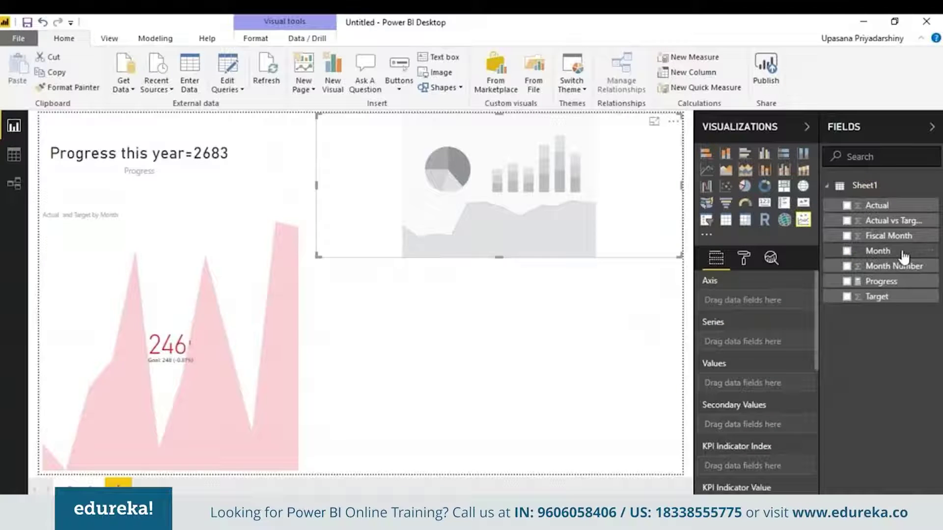
pyautogui.click(899, 251)
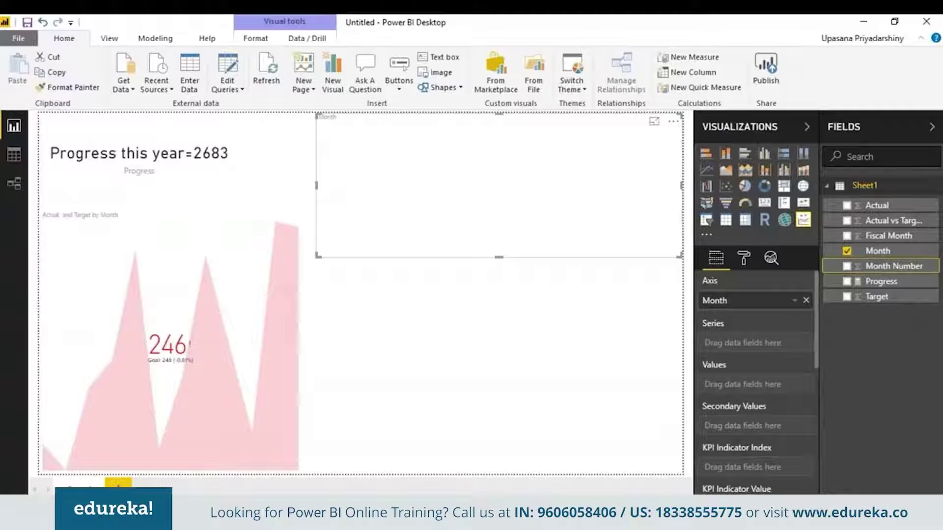
pyautogui.moveTo(877, 206)
pyautogui.mouseDown()
pyautogui.moveTo(882, 219)
pyautogui.moveTo(771, 396)
pyautogui.moveTo(763, 385)
pyautogui.mouseUp()
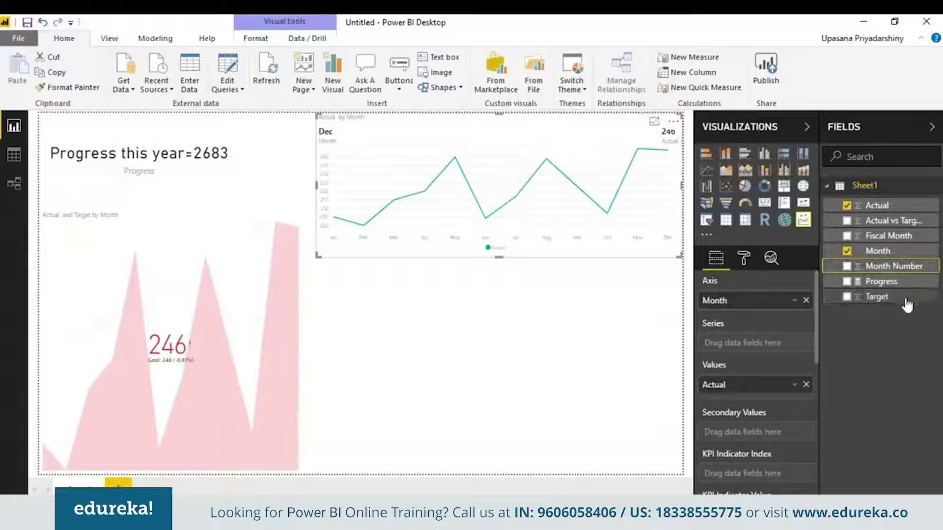
pyautogui.moveTo(907, 303); pyautogui.dragTo(777, 408)
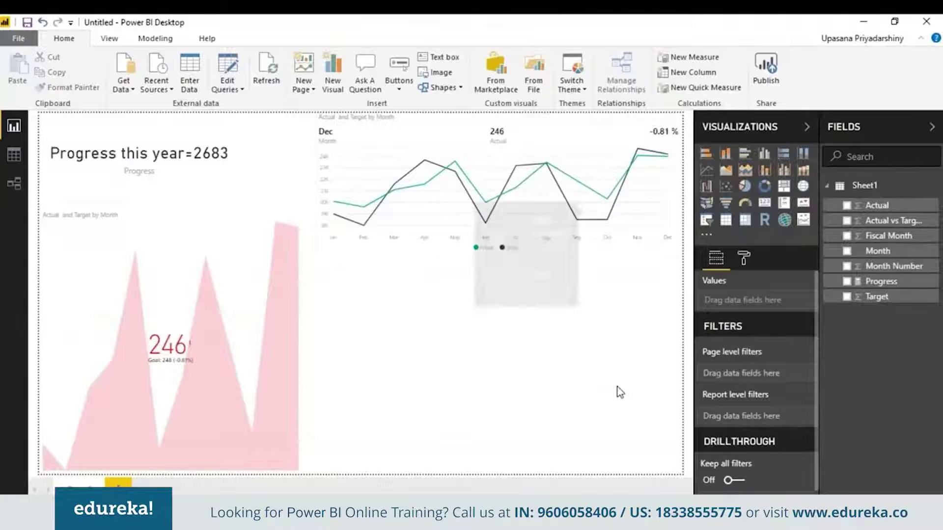
# - Replace the Power KPI visual's title text with KPI
pyautogui.click(751, 261)
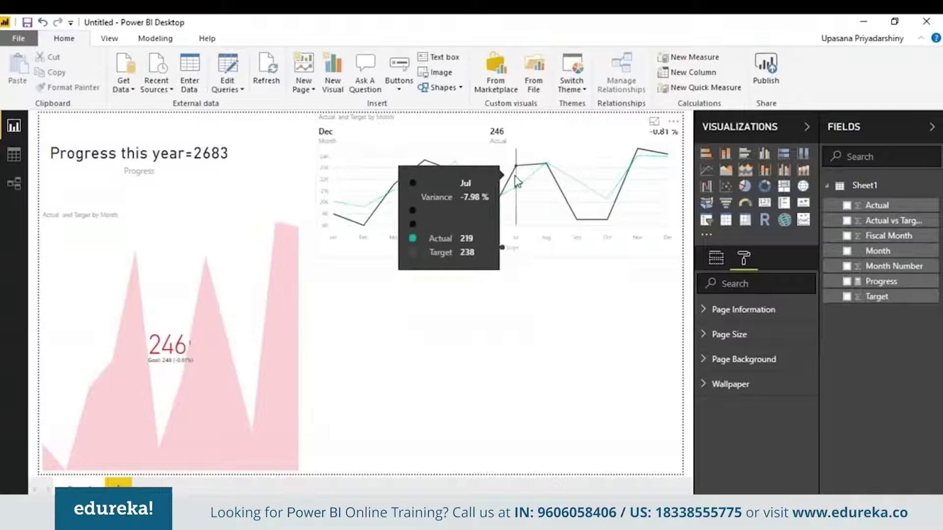
pyautogui.click(569, 148)
pyautogui.click(791, 312)
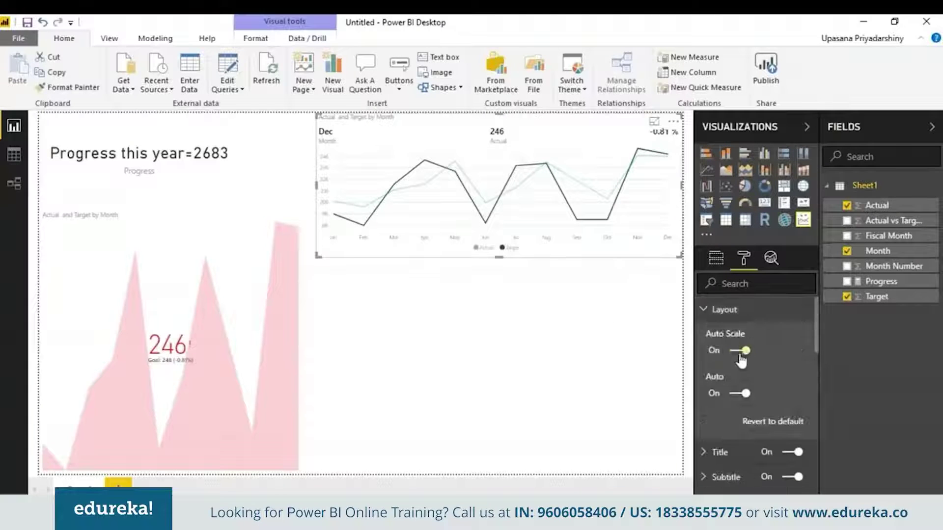
pyautogui.click(712, 310)
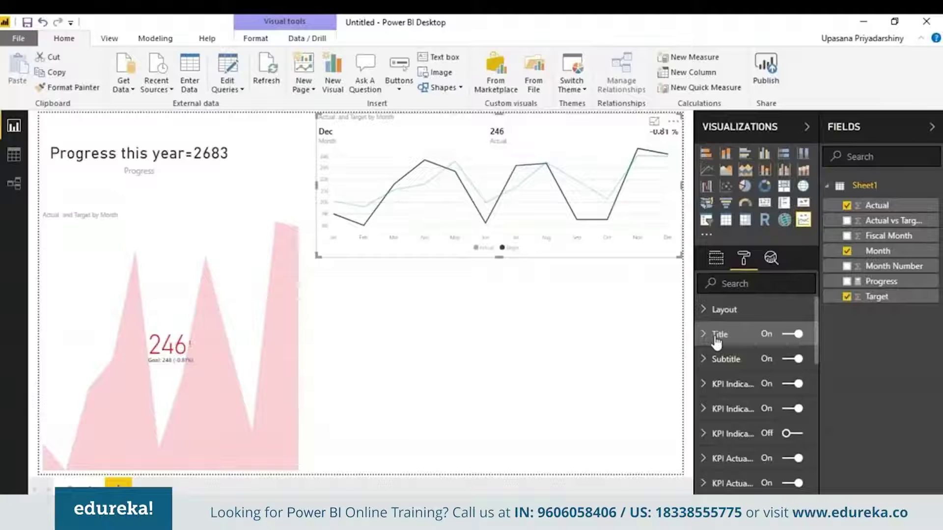
pyautogui.click(718, 336)
pyautogui.click(745, 375)
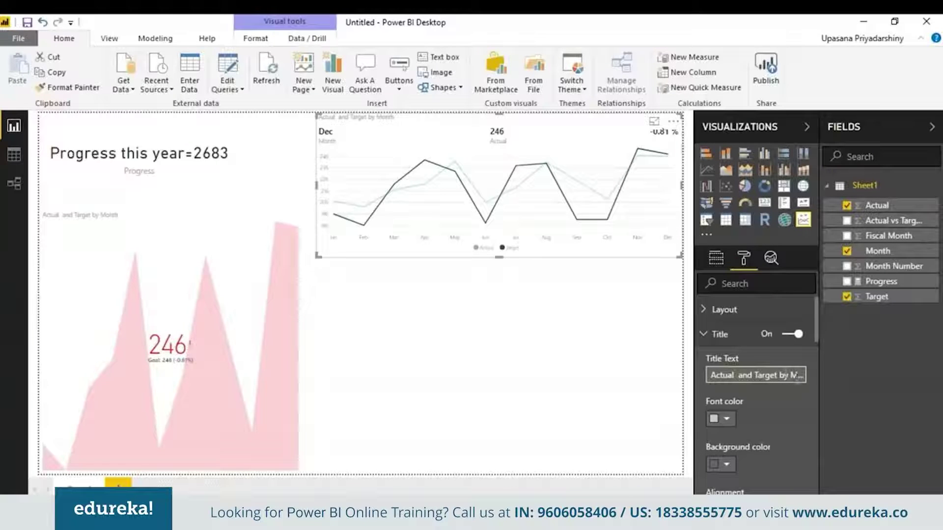
pyautogui.moveTo(790, 375); pyautogui.dragTo(648, 376)
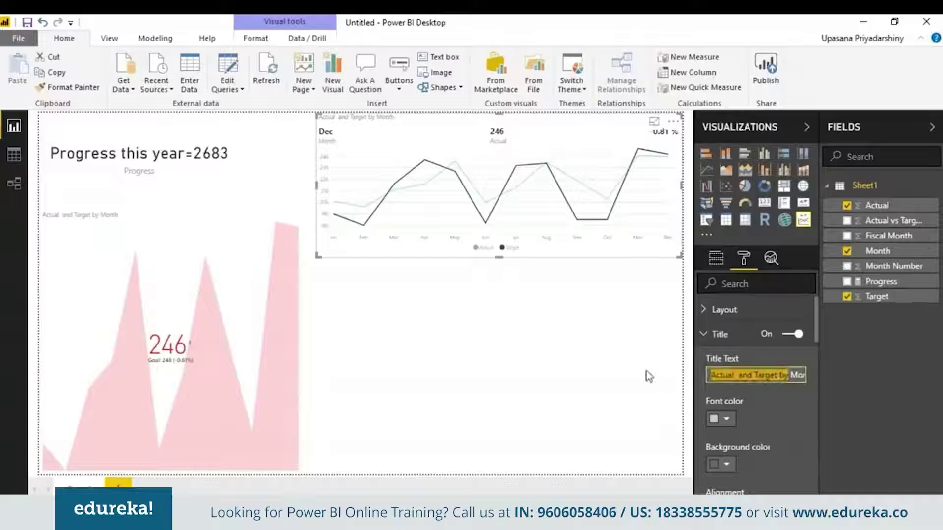
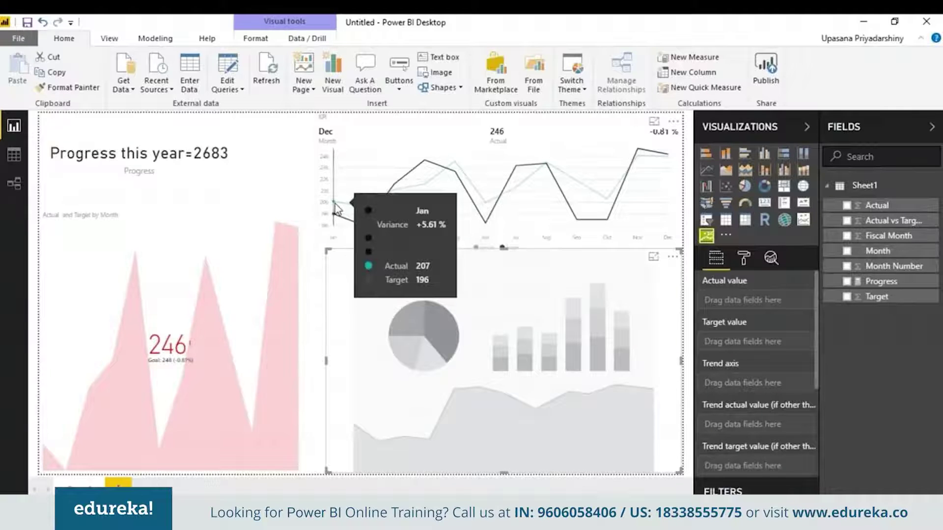
# - Assign Actual and Target as the new visual's actual and target values, with Actual as trend axis, and shrink the visual slightly
pyautogui.moveTo(877, 206); pyautogui.dragTo(741, 301)
pyautogui.moveTo(870, 296); pyautogui.dragTo(736, 344)
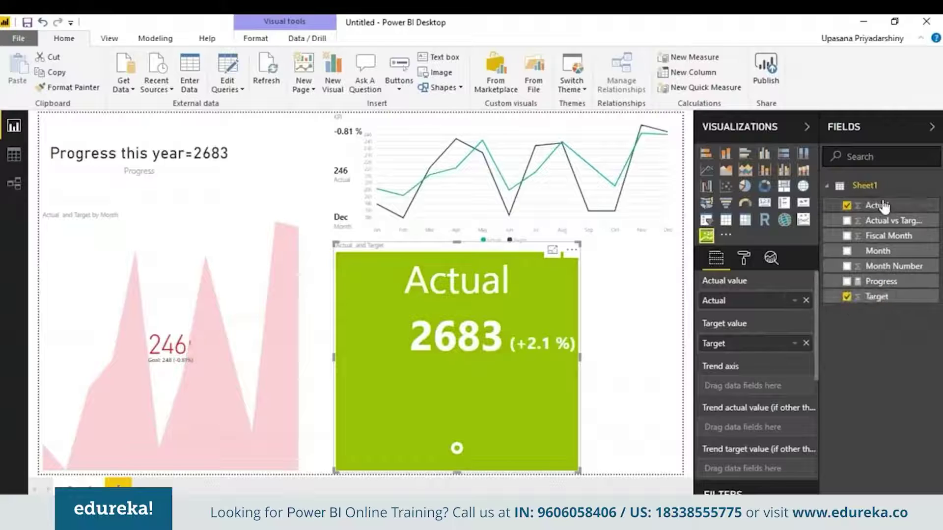
pyautogui.moveTo(877, 206); pyautogui.dragTo(746, 386)
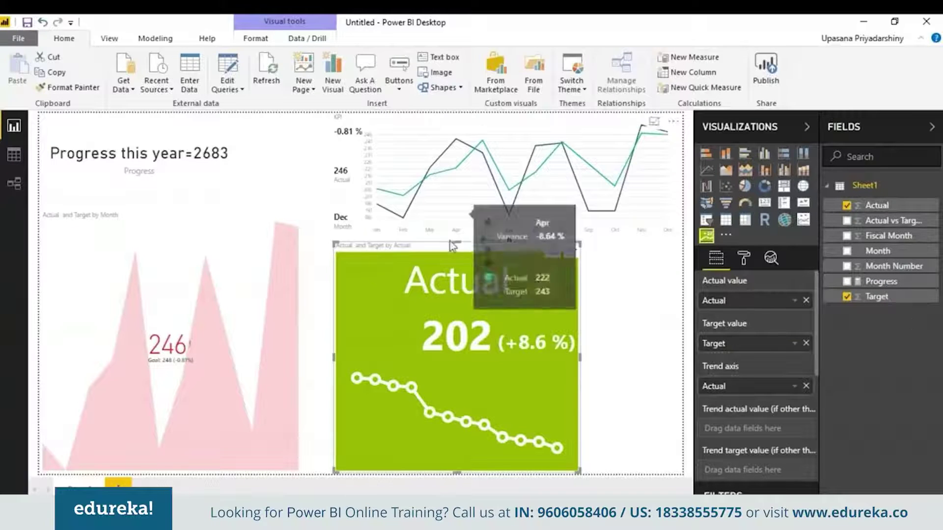
pyautogui.moveTo(457, 243); pyautogui.dragTo(454, 258)
pyautogui.moveTo(580, 379); pyautogui.dragTo(563, 379)
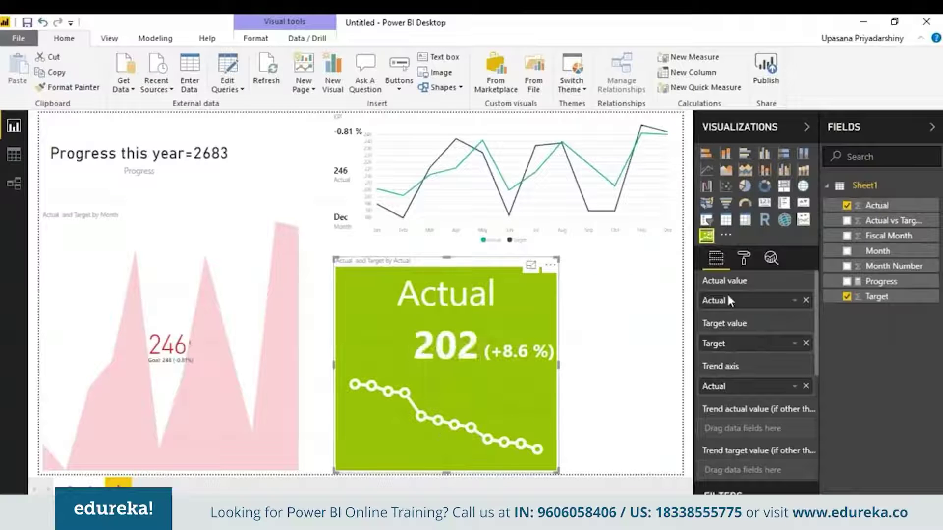
# - Try the Line no marker chart type on the green KPI visual, settle on Bar, and choose Increasing is better as banding type
pyautogui.click(743, 259)
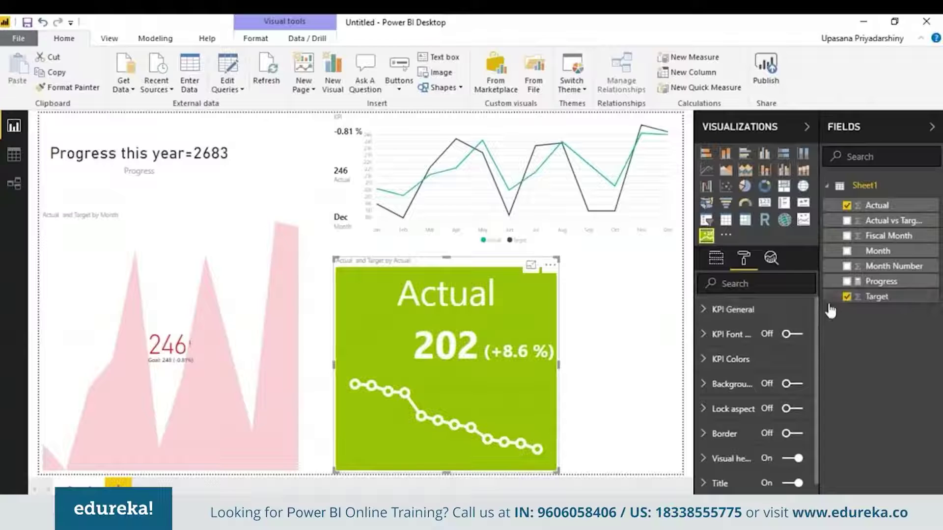
pyautogui.click(812, 308)
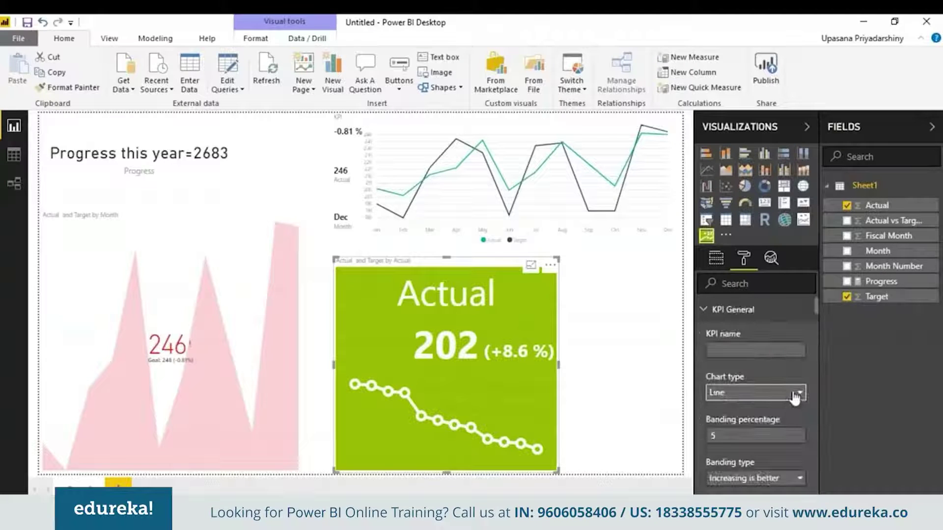
pyautogui.click(795, 394)
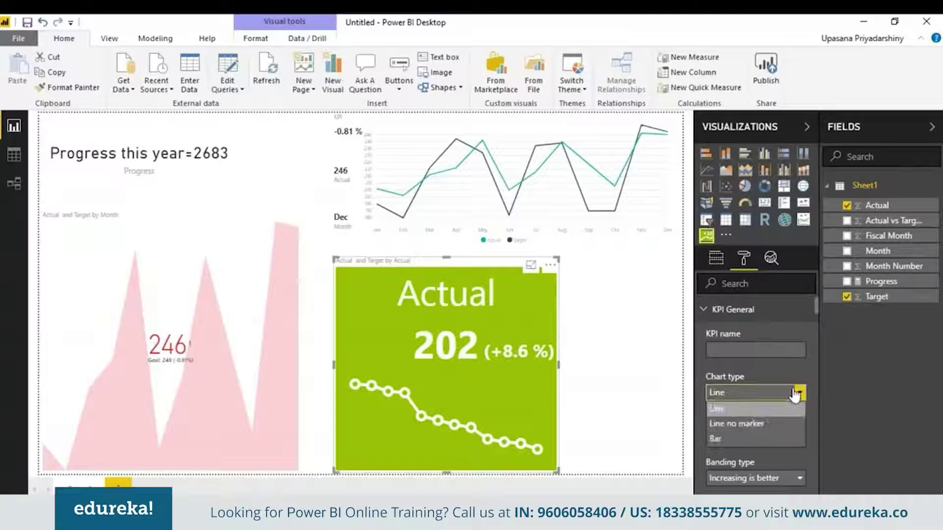
pyautogui.click(791, 425)
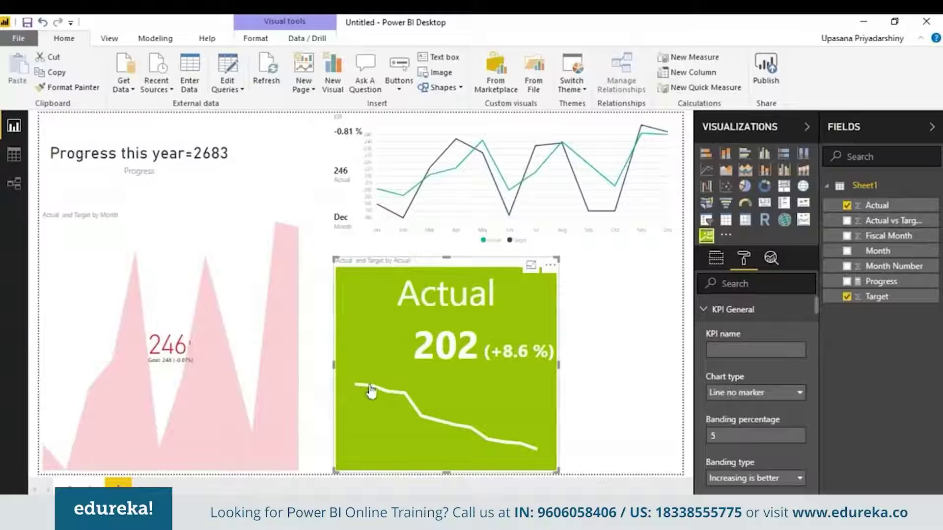
pyautogui.click(781, 393)
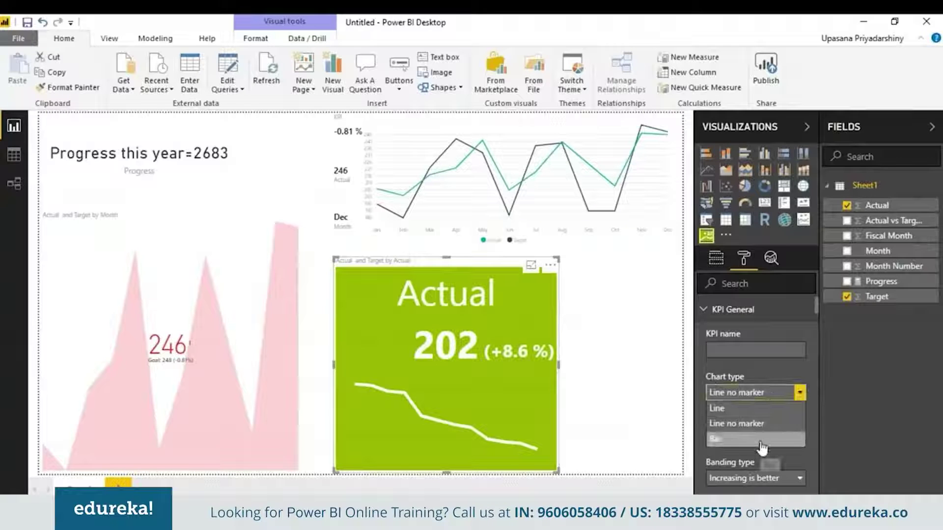
pyautogui.click(762, 440)
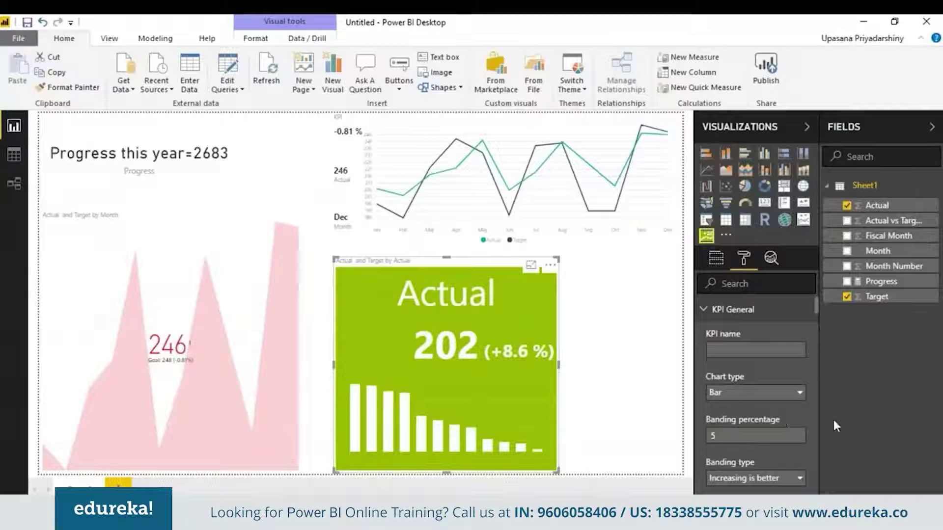
pyautogui.click(799, 479)
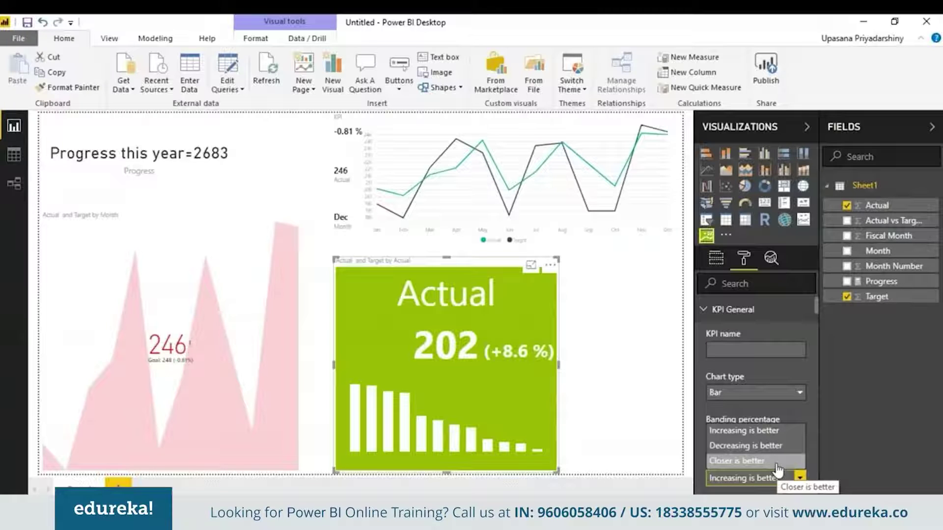
pyautogui.click(777, 434)
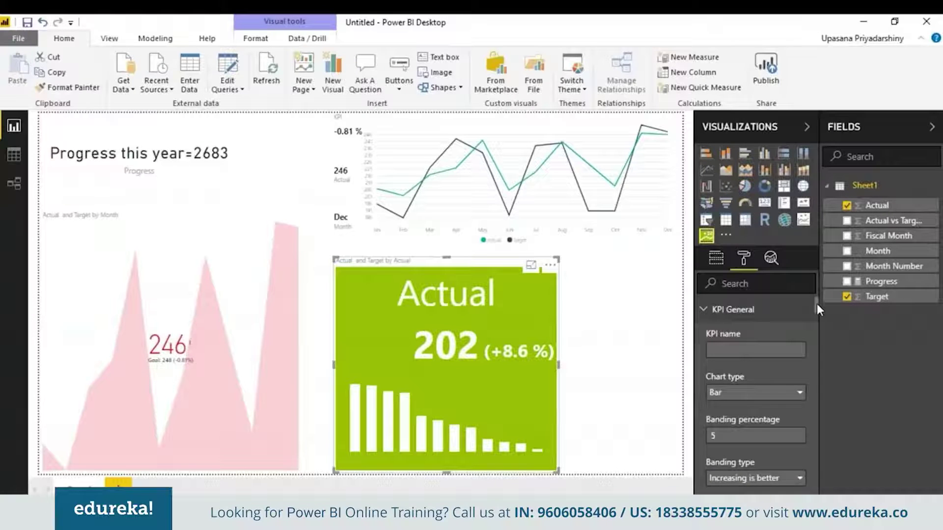
pyautogui.moveTo(817, 304)
pyautogui.mouseDown()
pyautogui.moveTo(824, 448)
pyautogui.moveTo(811, 301)
pyautogui.moveTo(809, 484)
pyautogui.moveTo(808, 311)
pyautogui.mouseUp()
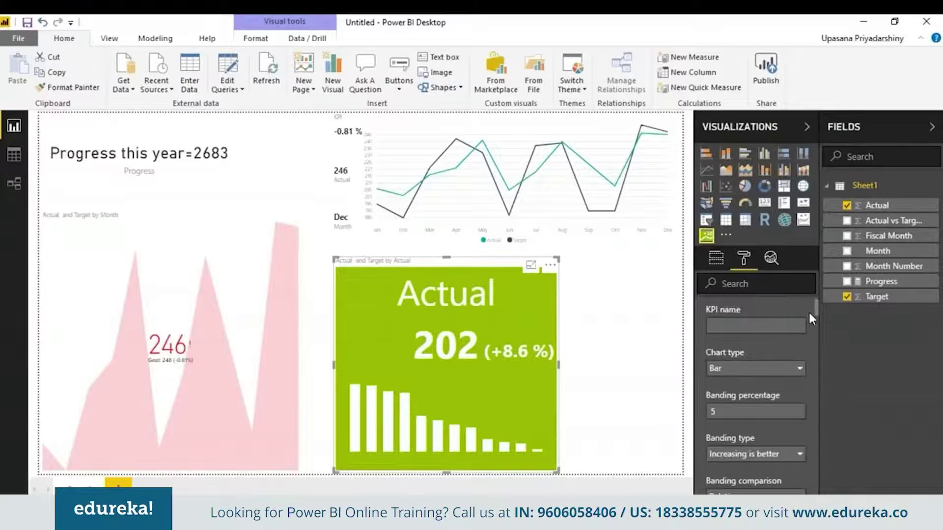
# - Add a Month slicer in the free space beside the green KPI visual
pyautogui.click(898, 471)
pyautogui.click(706, 220)
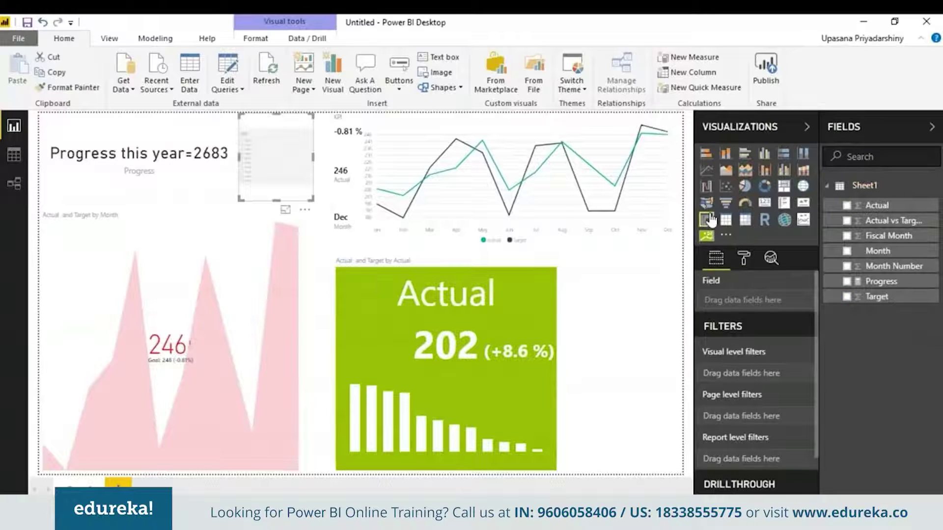
pyautogui.click(847, 251)
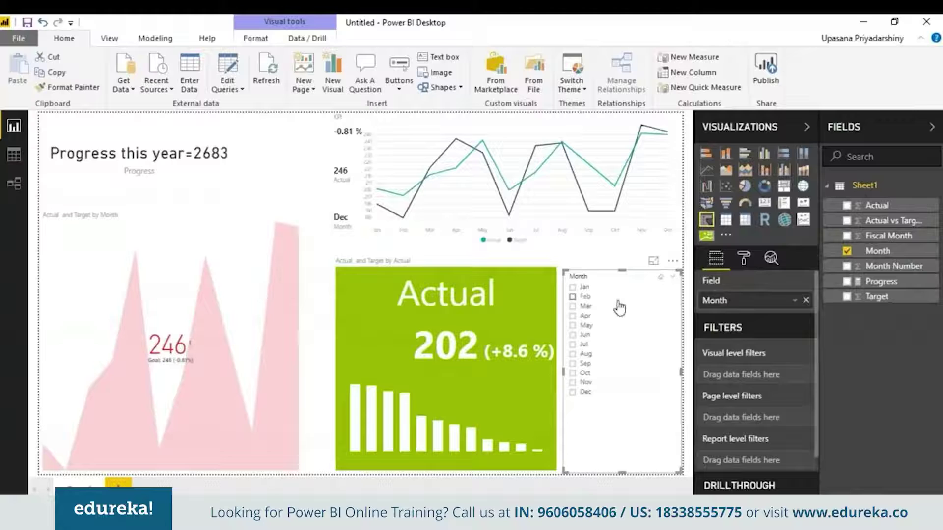
# - Test the slicer by filtering the report to Feb and Jan in turn, and clear the selection
pyautogui.click(573, 297)
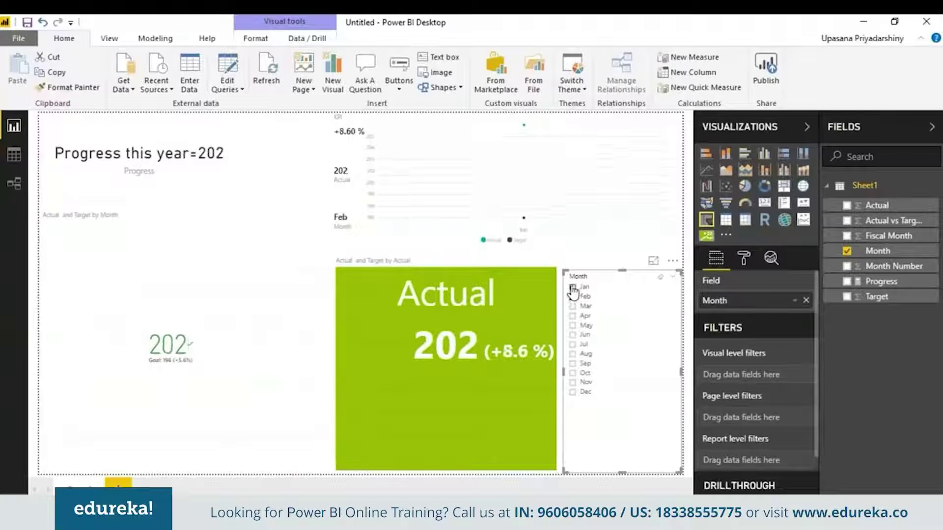
pyautogui.click(573, 287)
pyautogui.click(572, 287)
# - Turn off Single Select for the Month slicer and select all twelve months, Jan through Dec
pyautogui.click(743, 258)
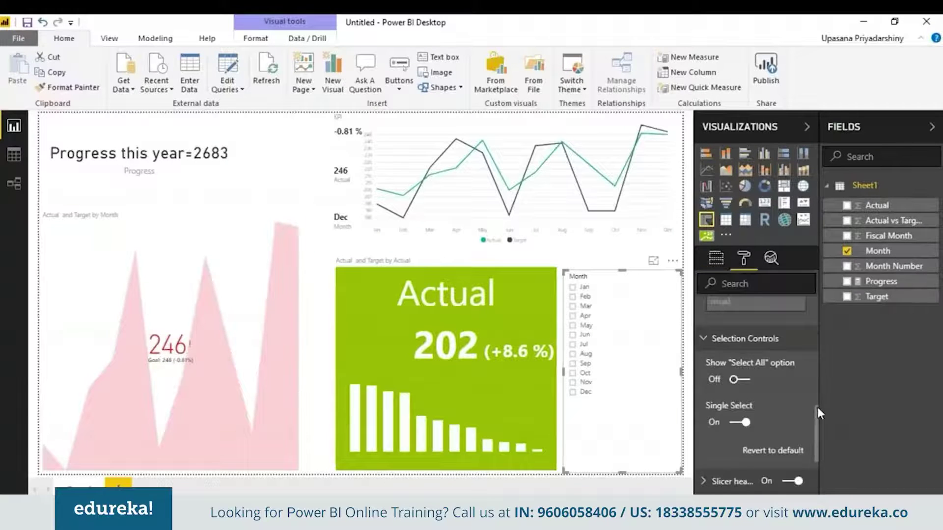
pyautogui.click(732, 426)
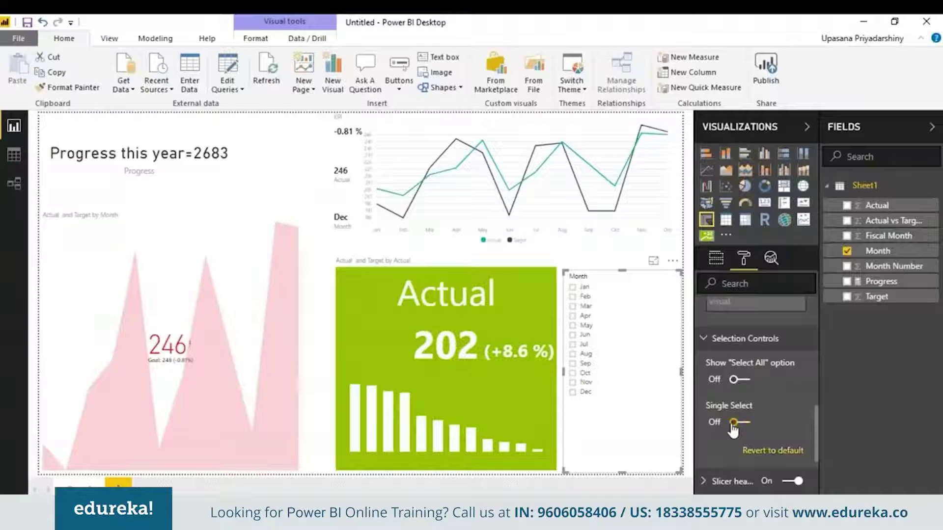
pyautogui.click(573, 288)
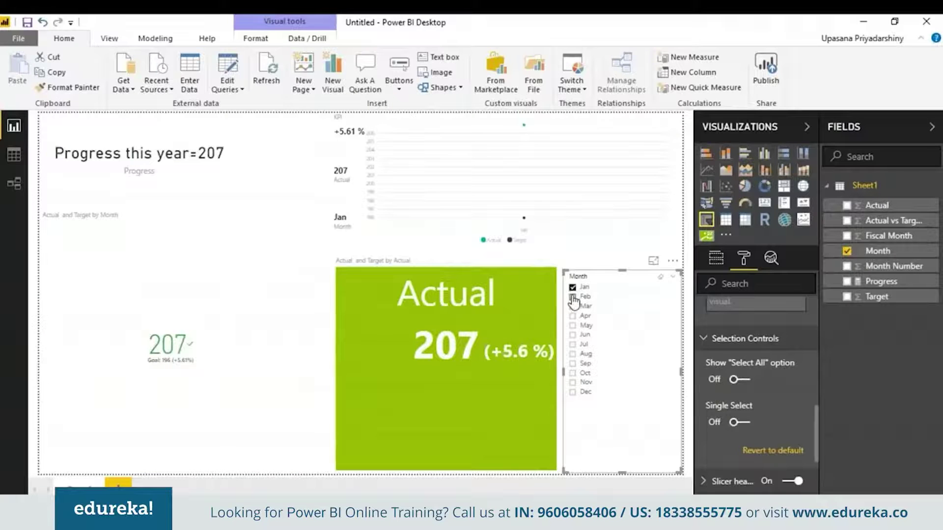
pyautogui.click(573, 298)
pyautogui.click(572, 306)
pyautogui.click(573, 326)
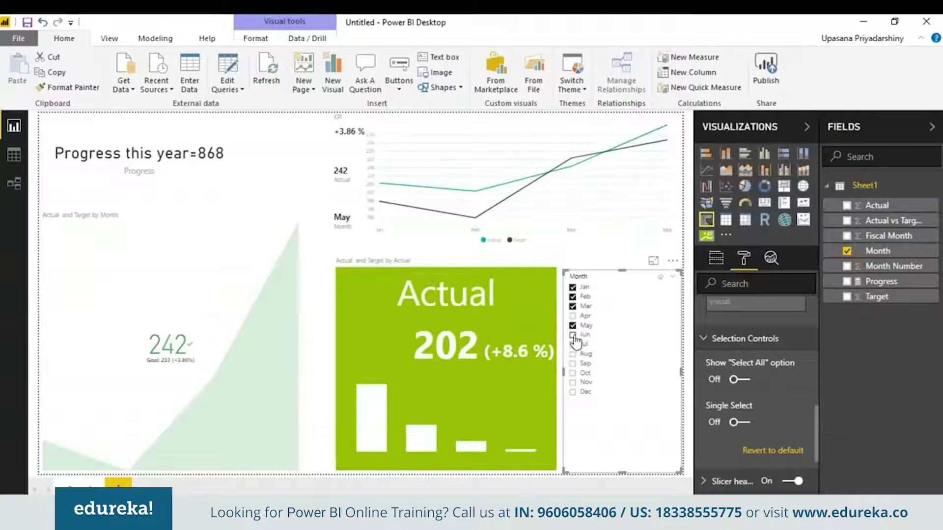
pyautogui.click(574, 336)
pyautogui.click(574, 354)
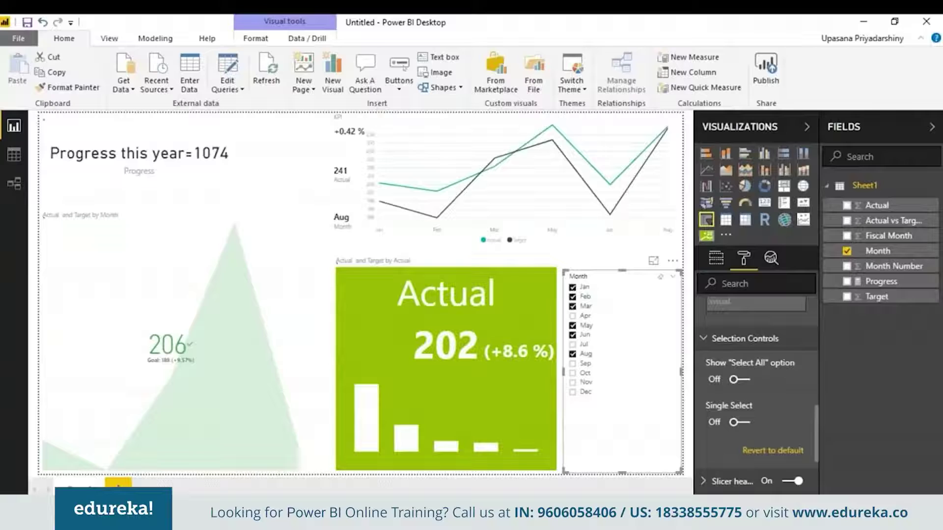
pyautogui.click(573, 344)
pyautogui.click(573, 316)
pyautogui.click(572, 364)
pyautogui.click(572, 374)
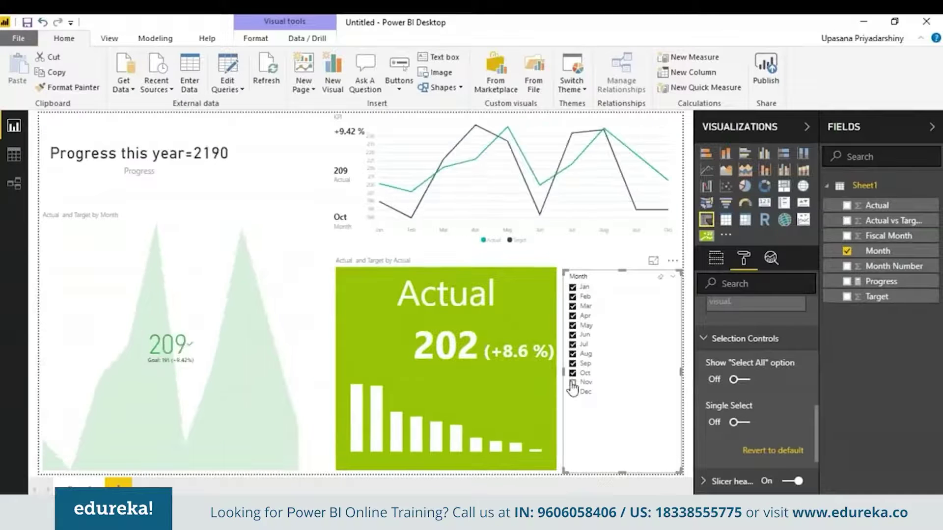
pyautogui.click(573, 383)
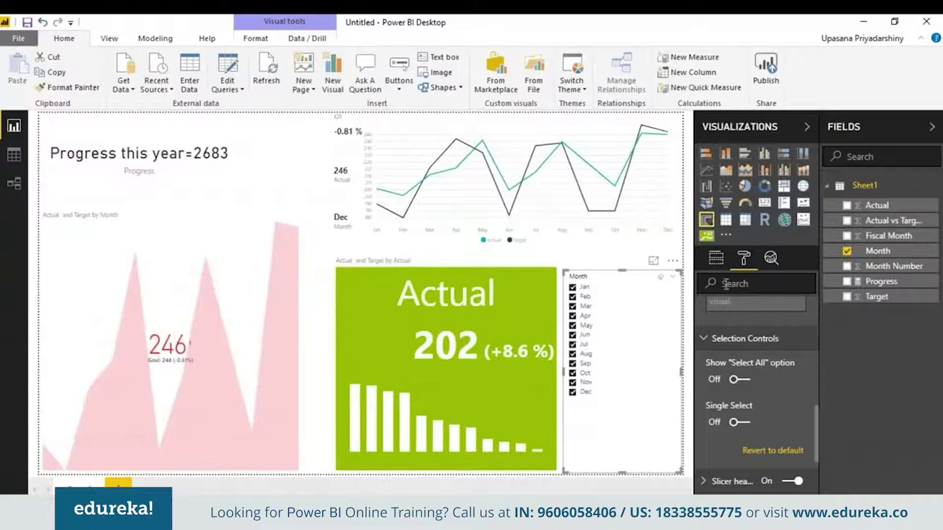